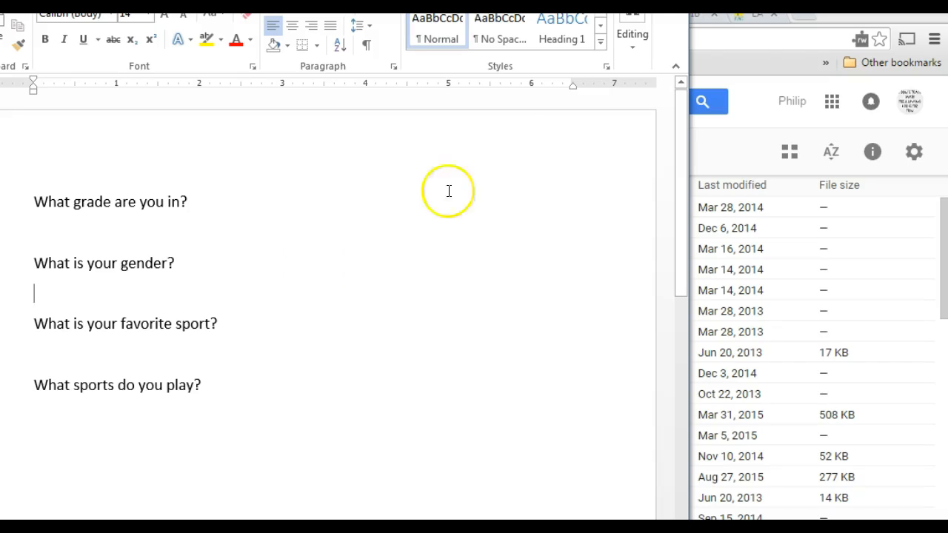
# Switch to Google Drive in the browser and create a new blank Google Form
pyautogui.click(619, 3)
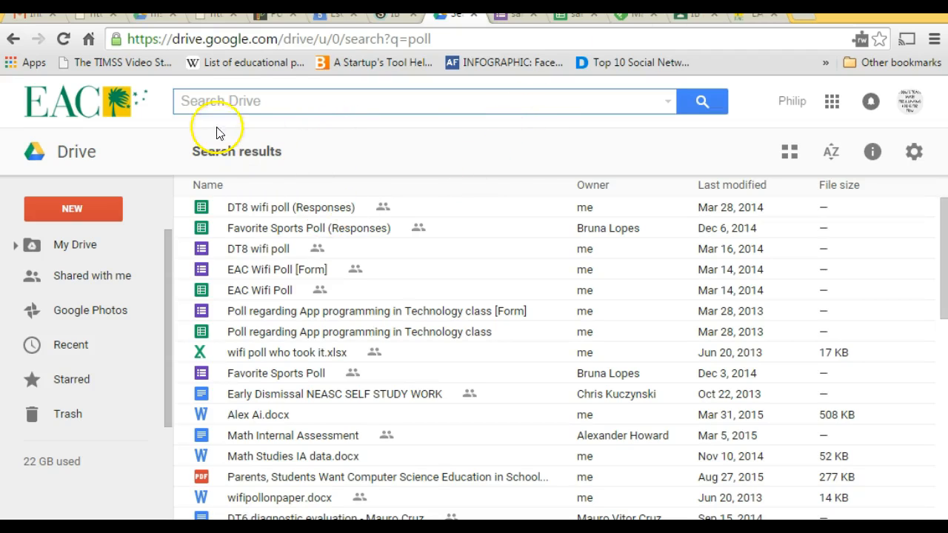
pyautogui.click(107, 209)
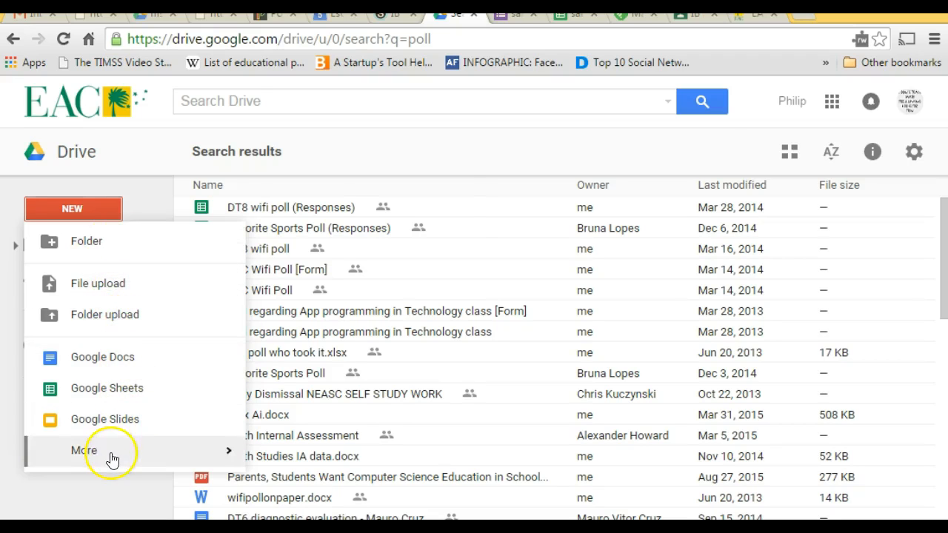
pyautogui.moveTo(111, 453)
pyautogui.click(360, 139)
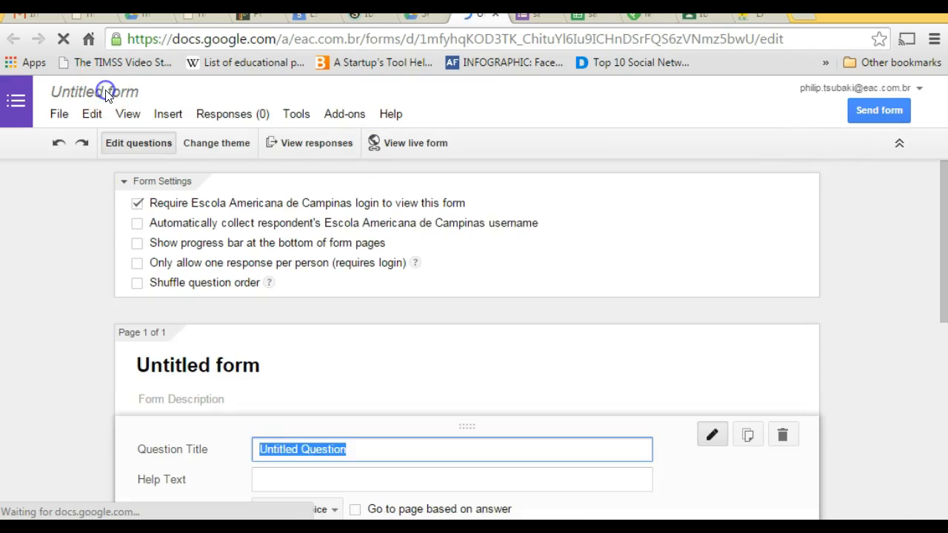
# Rename the untitled form to the creator's first name in possessive form followed by "IA data collection"
pyautogui.click(106, 93)
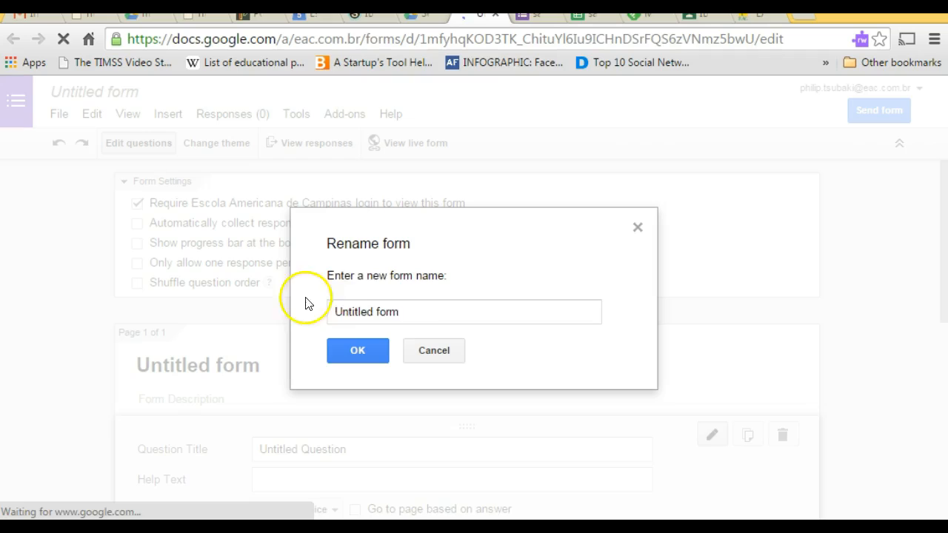
pyautogui.moveTo(414, 317); pyautogui.dragTo(346, 316)
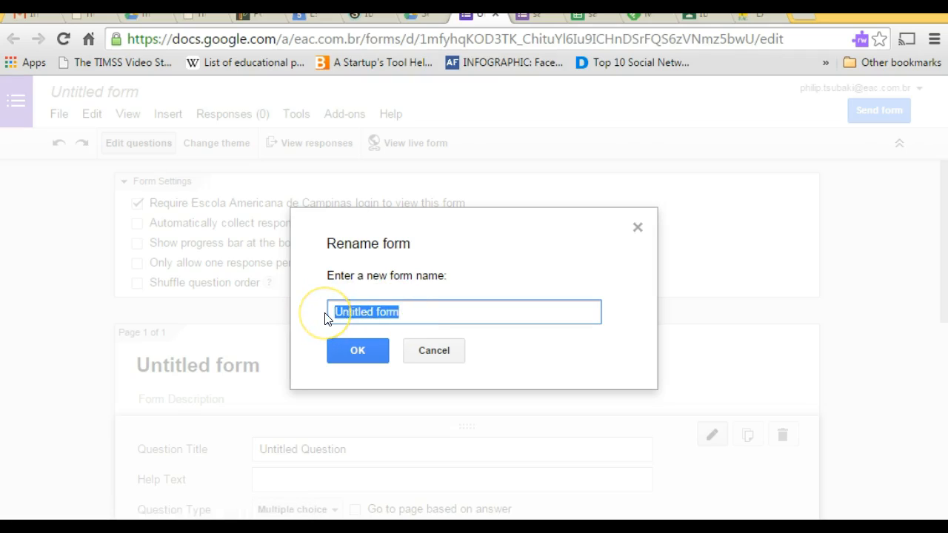
pyautogui.write("Phil's IA data collection")
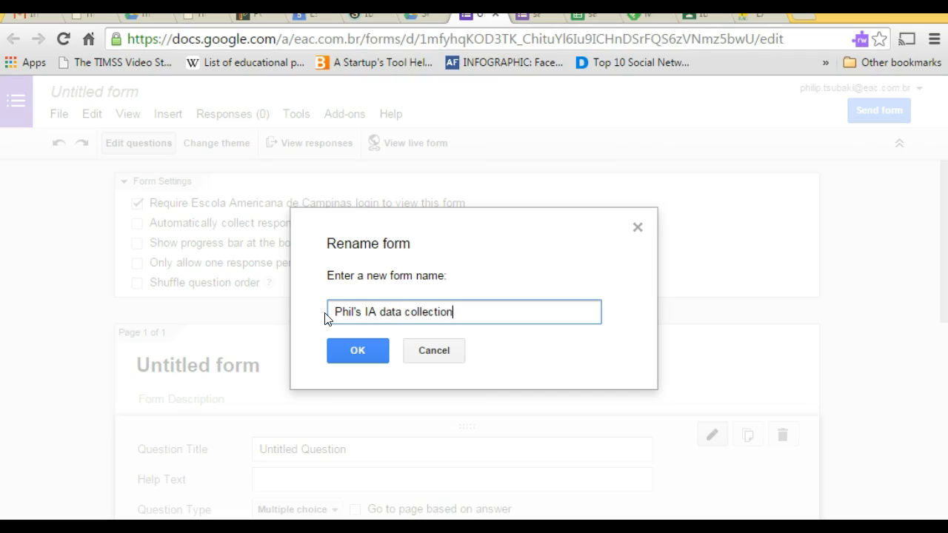
pyautogui.click(373, 354)
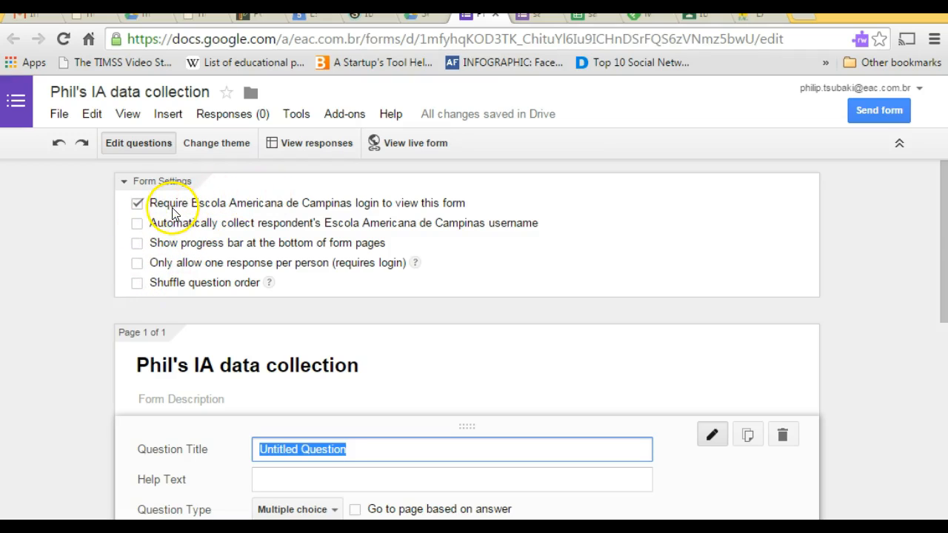
# Turn off the requirement for an Escola Americana de Campinas login to view the form
pyautogui.click(340, 215)
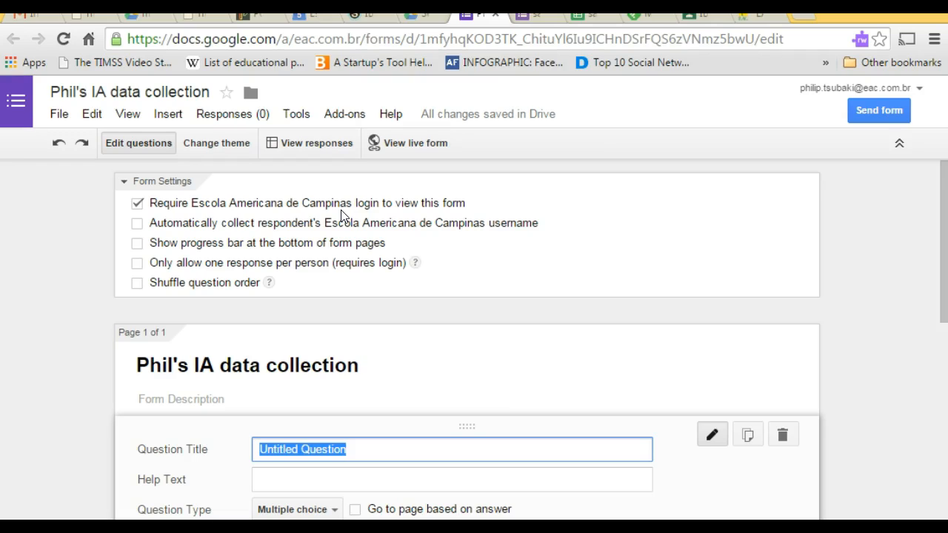
pyautogui.click(139, 204)
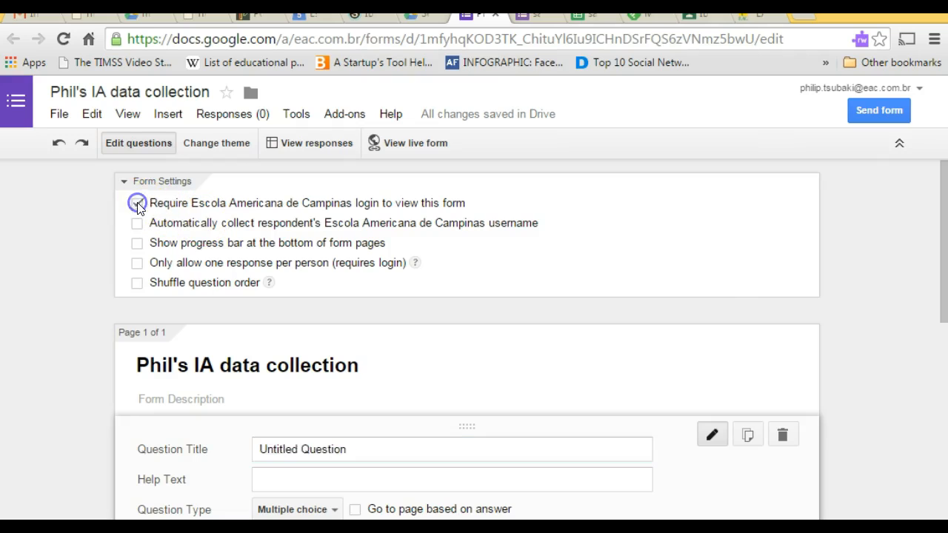
pyautogui.click(293, 338)
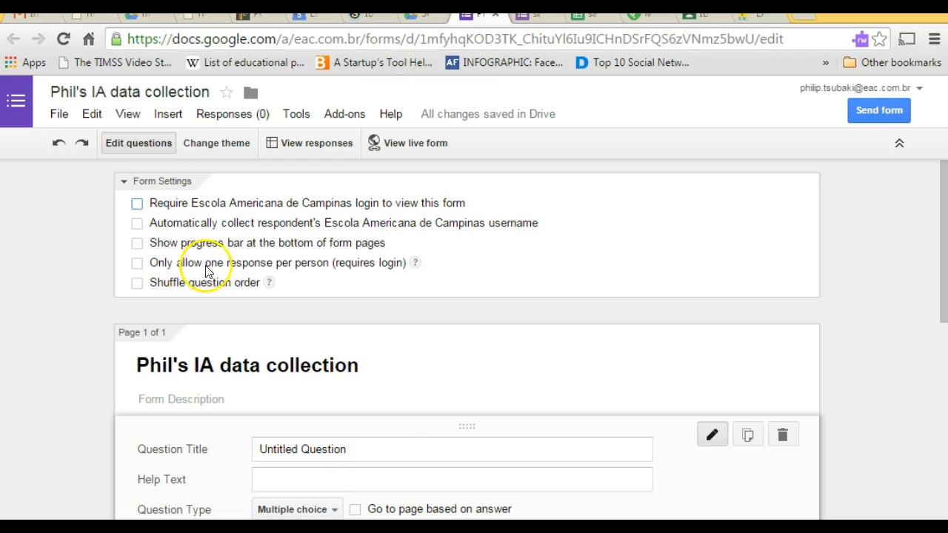
# Enter "thank you for participating" as the form description
pyautogui.scroll(-3, 276, 285)
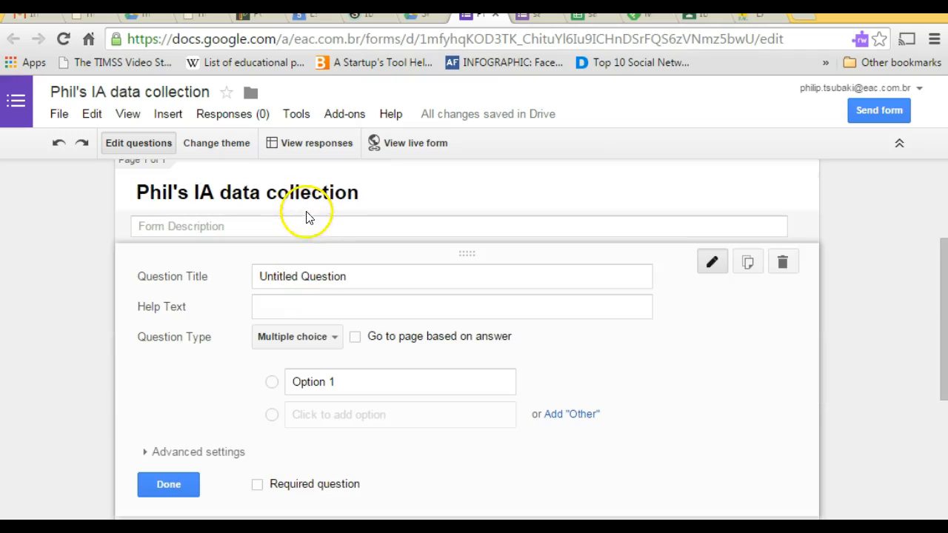
pyautogui.click(282, 226)
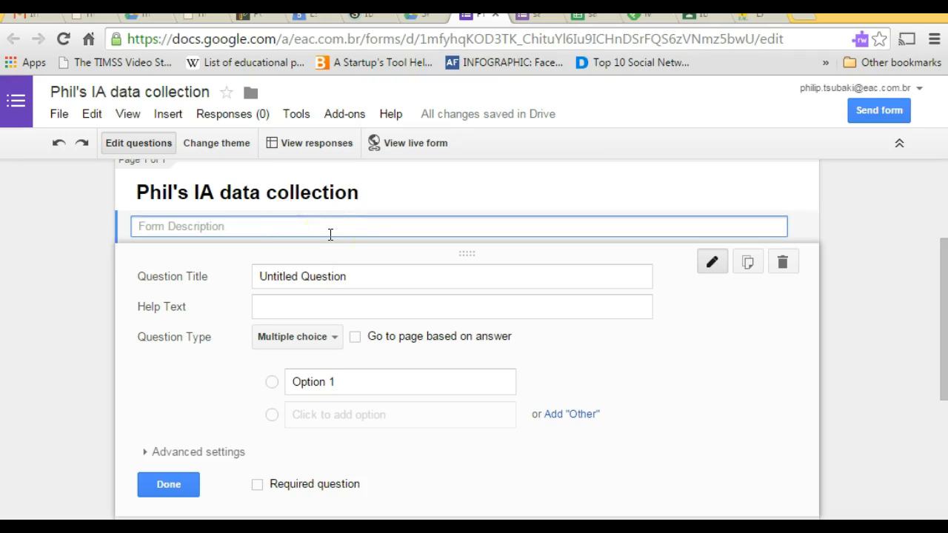
pyautogui.write('thank you for participating')
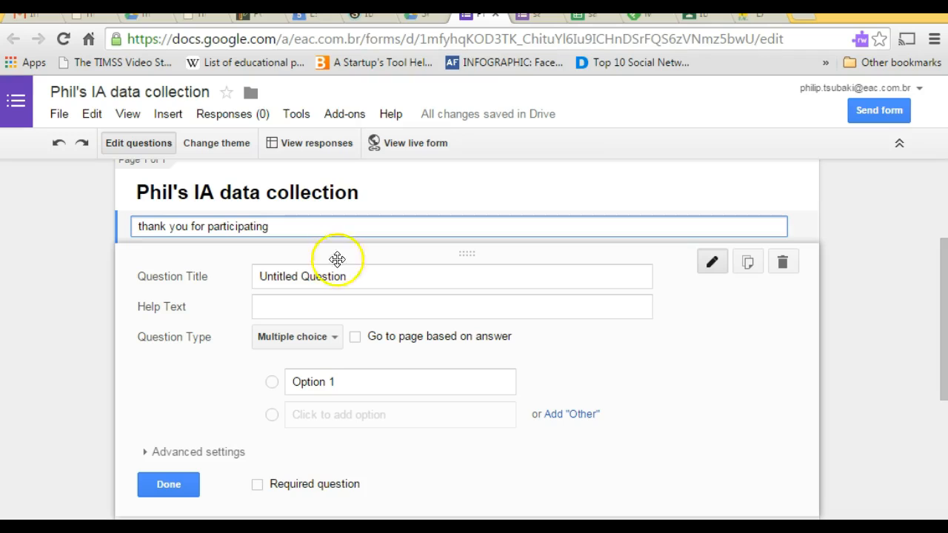
# Title the first question "What grade are you in?" and choose Multiple choice as its question type
pyautogui.click(357, 279)
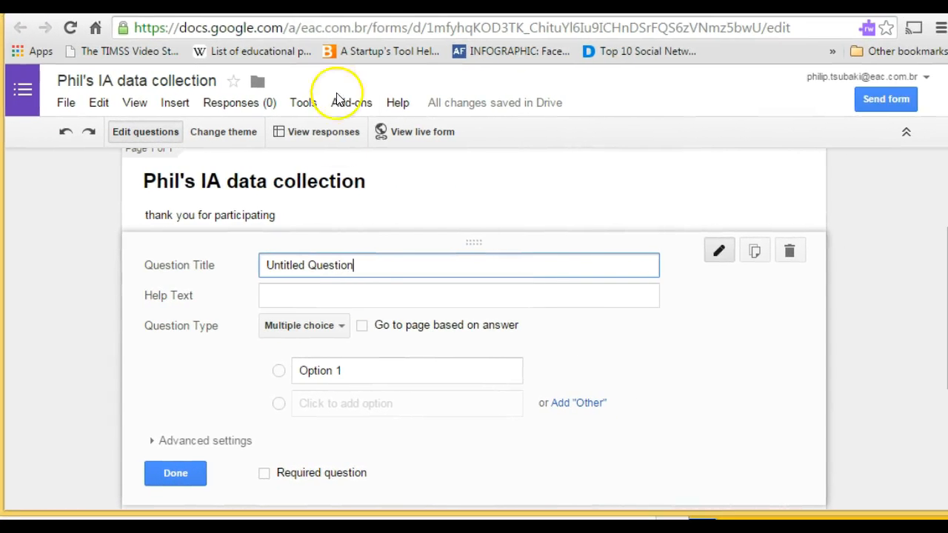
pyautogui.moveTo(360, 265); pyautogui.dragTo(255, 268)
pyautogui.write('Waht')
pyautogui.press('BackSpace')
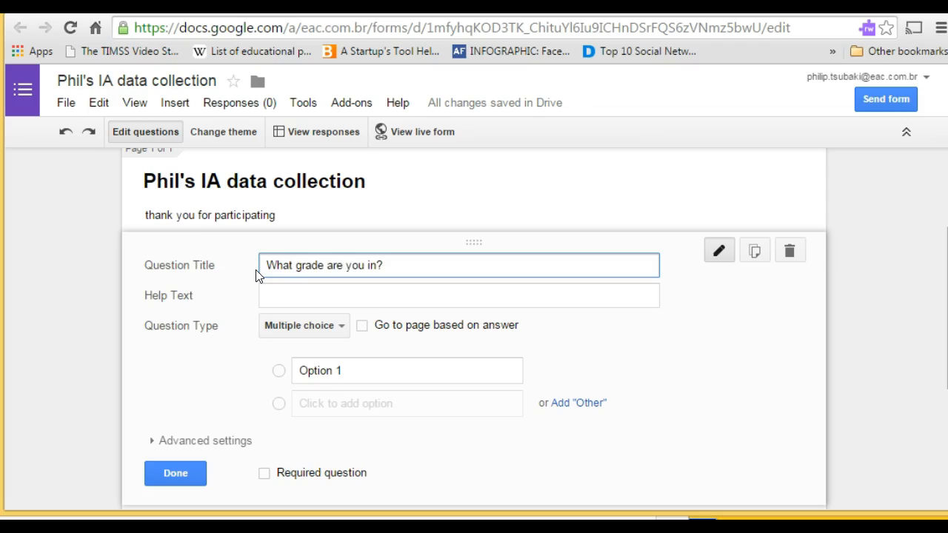
pyautogui.click(340, 335)
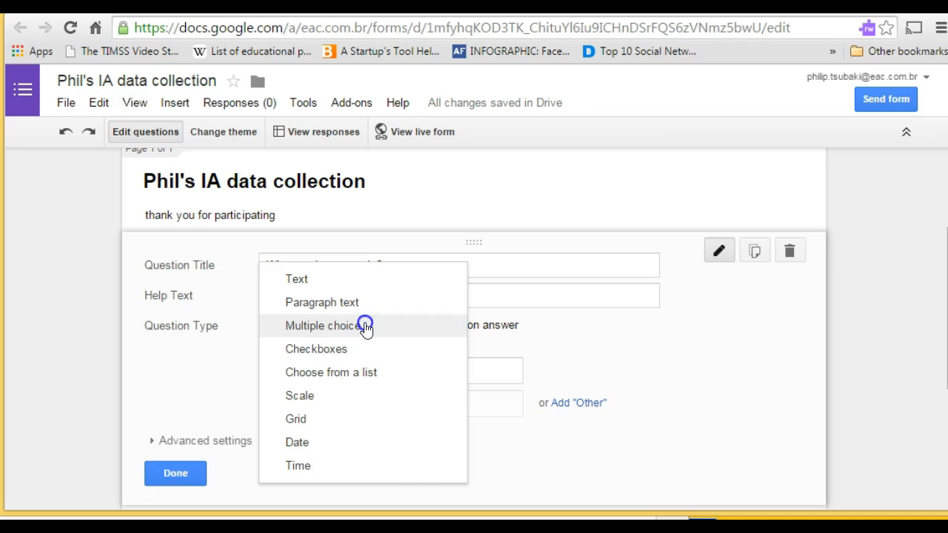
pyautogui.click(366, 326)
# Fill in the grade question's answer options 6th, 7th, 8th, 9th, 10th, 11th and 12th, and finish editing the question
pyautogui.click(328, 370)
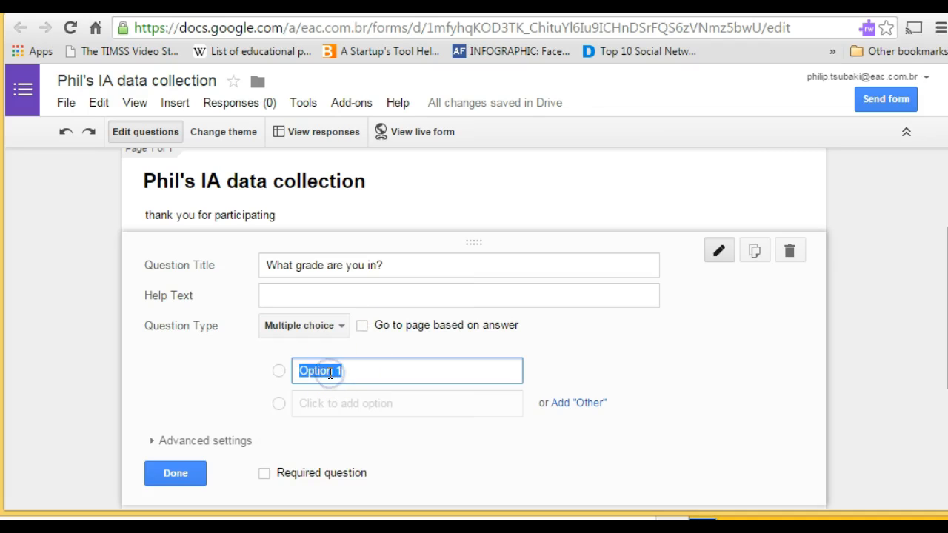
pyautogui.write('6th')
pyautogui.click(320, 400)
pyautogui.write('7th')
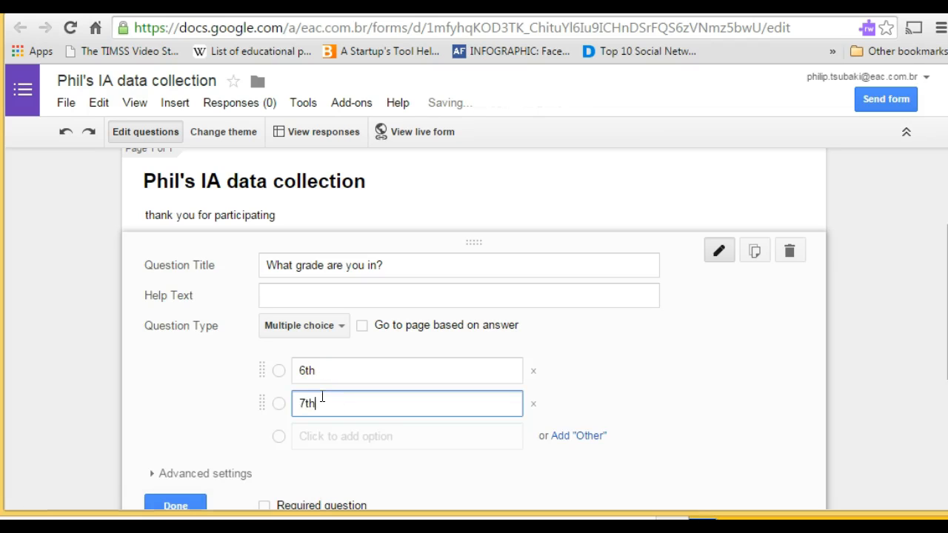
pyautogui.click(329, 435)
pyautogui.write('8t')
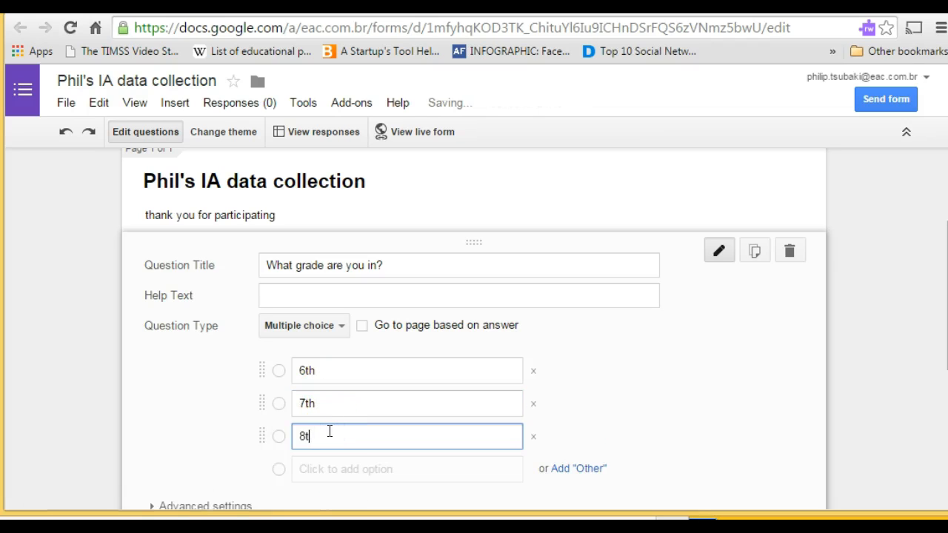
pyautogui.click(365, 471)
pyautogui.write('9th')
pyautogui.scroll(-3, 392, 454)
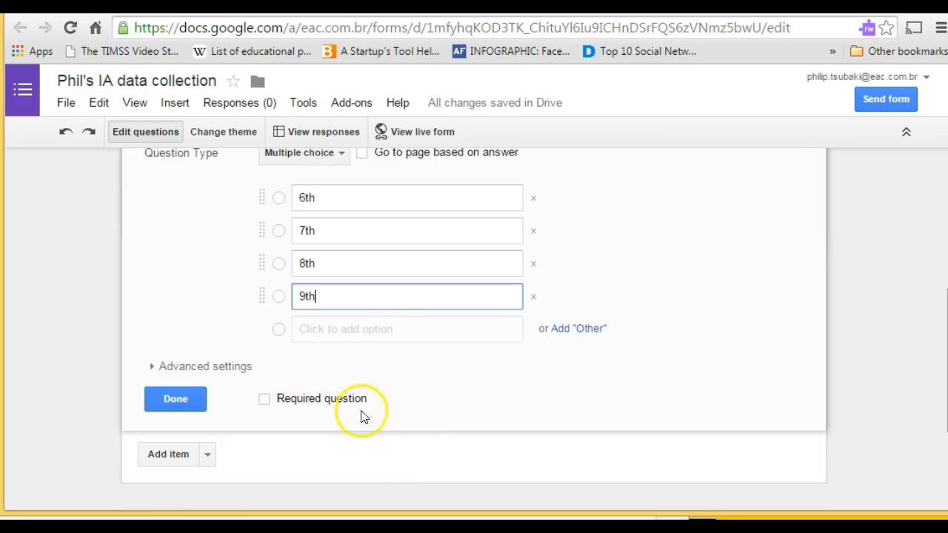
pyautogui.click(354, 340)
pyautogui.write('10th')
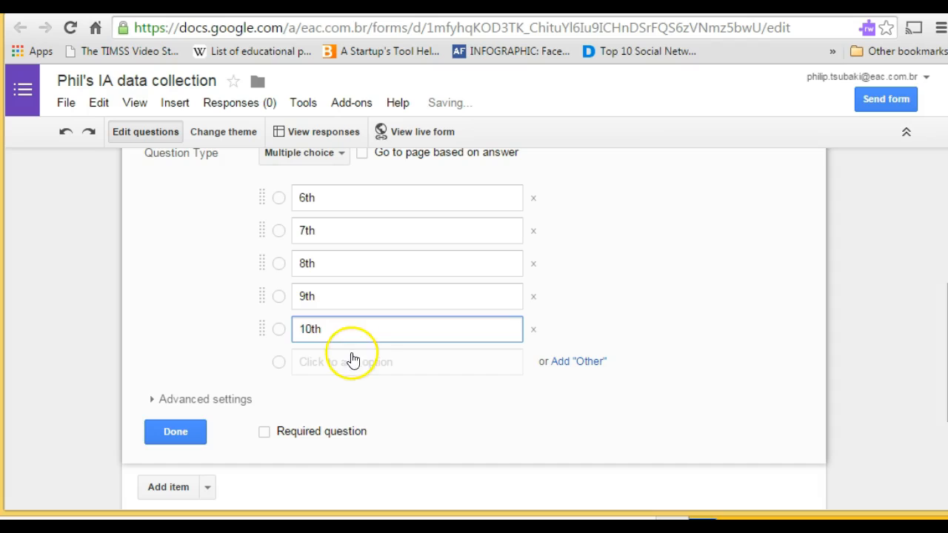
pyautogui.click(352, 361)
pyautogui.write('11th')
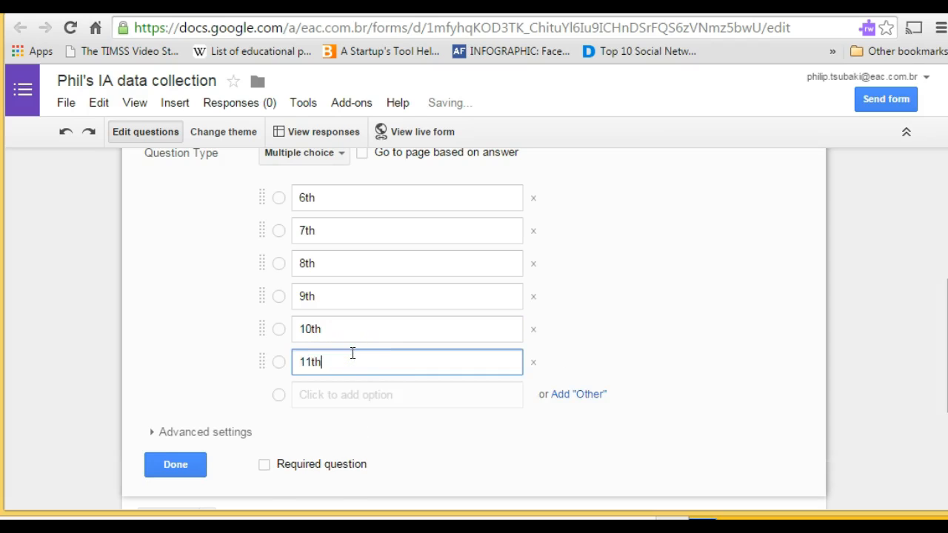
pyautogui.click(354, 394)
pyautogui.write('12th')
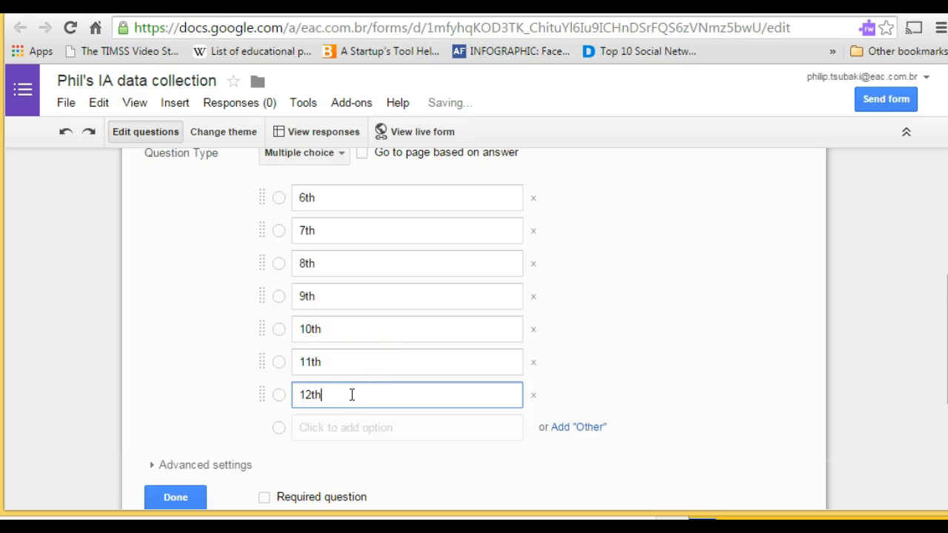
pyautogui.click(376, 361)
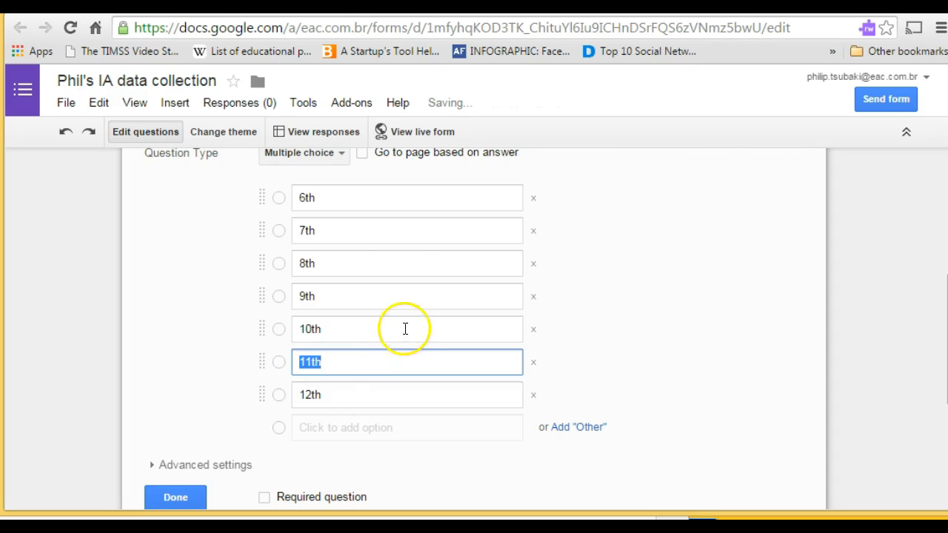
pyautogui.scroll(1, 399, 318)
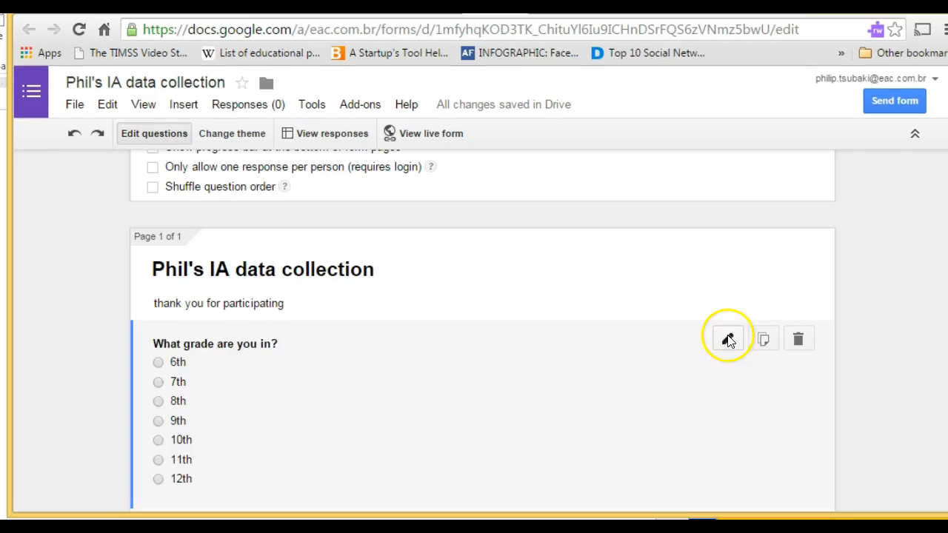
# Reopen the grade question for editing to review its title and options, and close it again
pyautogui.click(728, 339)
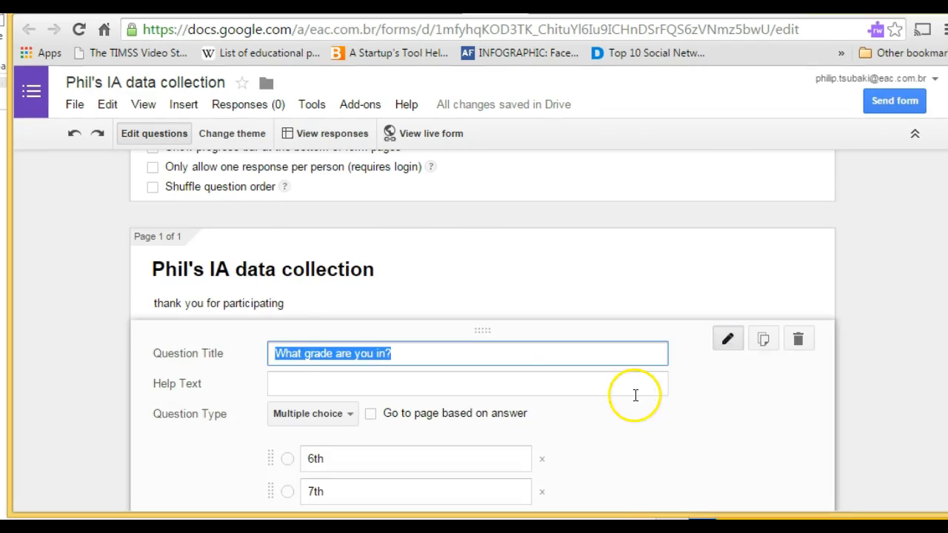
pyautogui.scroll(-2, 458, 377)
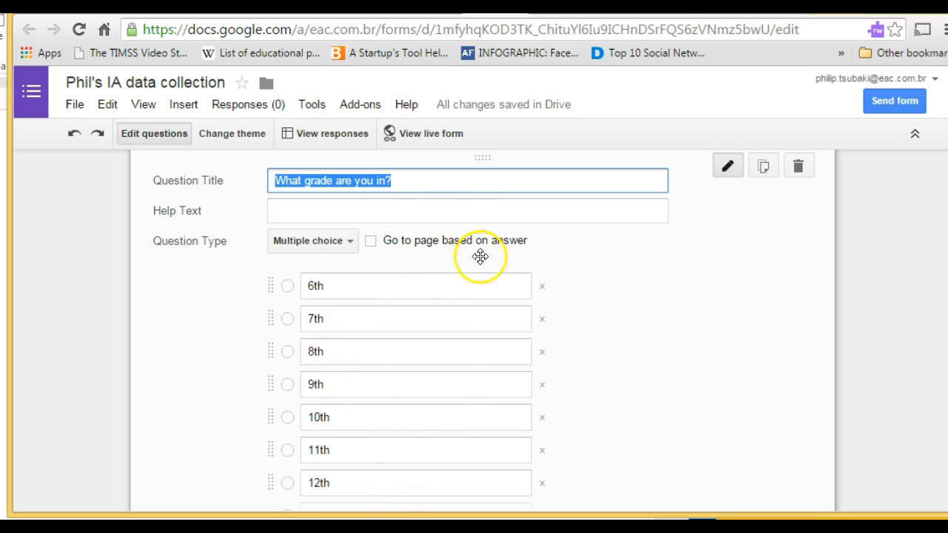
pyautogui.click(726, 170)
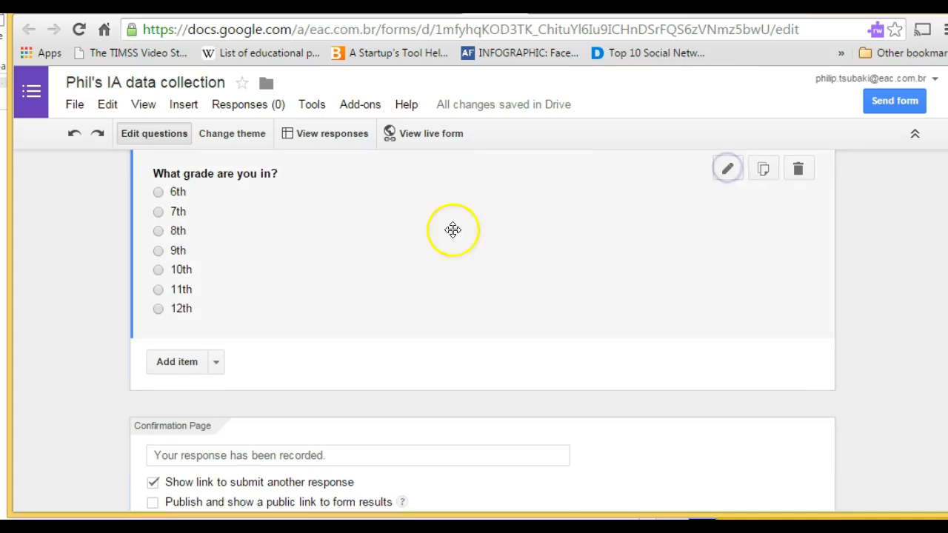
# Add a multiple choice question below the grade question, titled "what is your gender"
pyautogui.scroll(2, 236, 200)
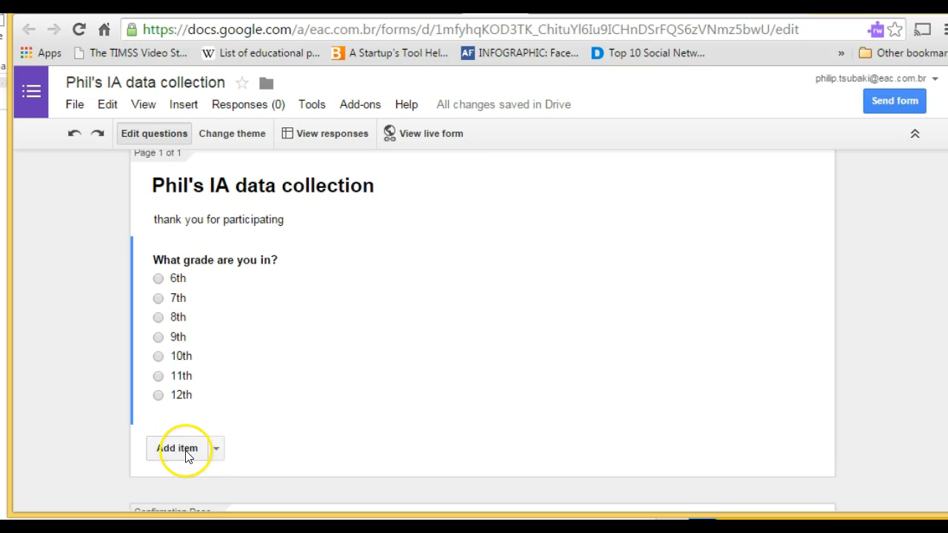
pyautogui.click(213, 450)
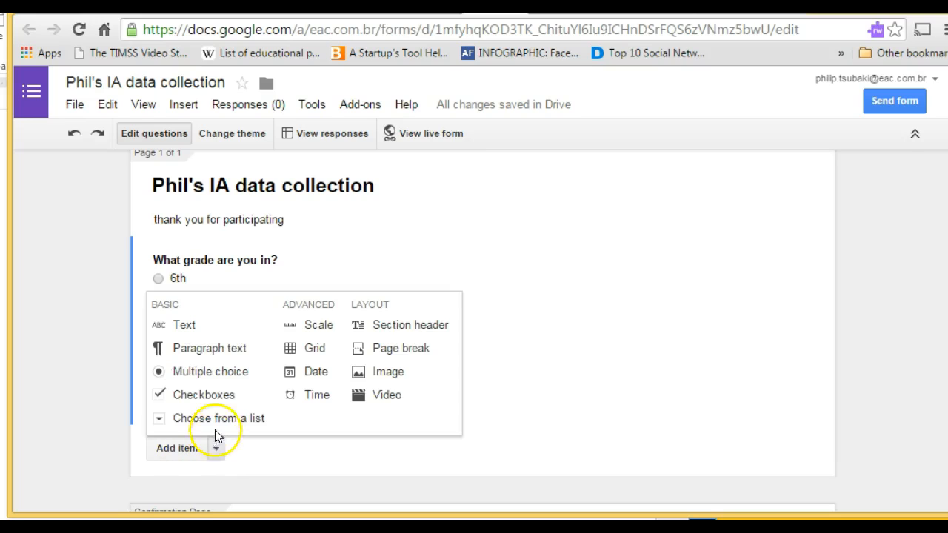
pyautogui.click(214, 375)
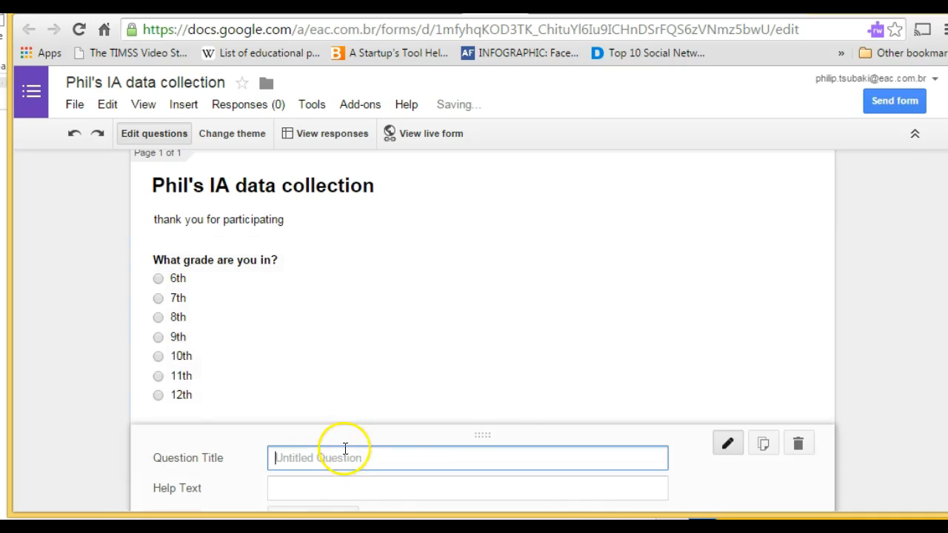
pyautogui.write('what is your gender')
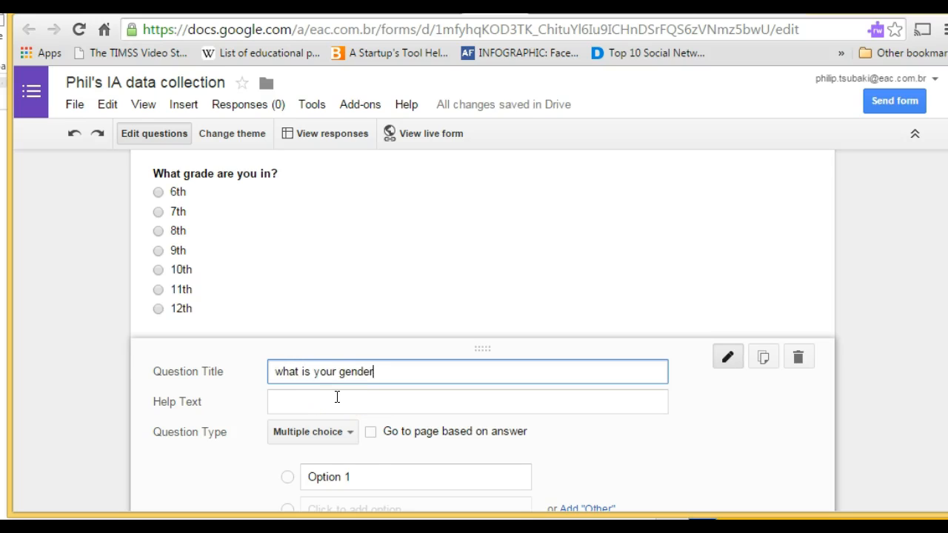
# Give the gender question the answer options "male" and "female", and finish editing it
pyautogui.scroll(-1, 382, 459)
pyautogui.click(377, 396)
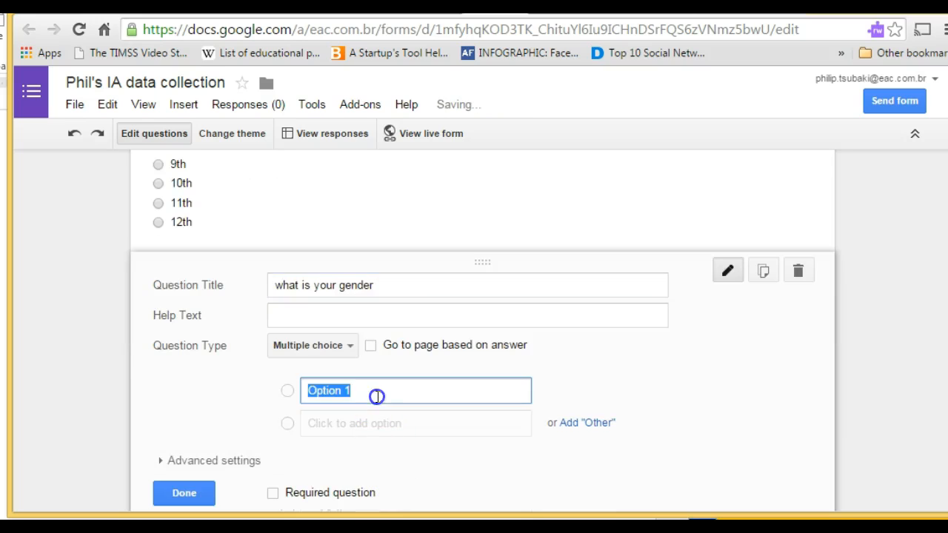
pyautogui.write('male')
pyautogui.click(370, 437)
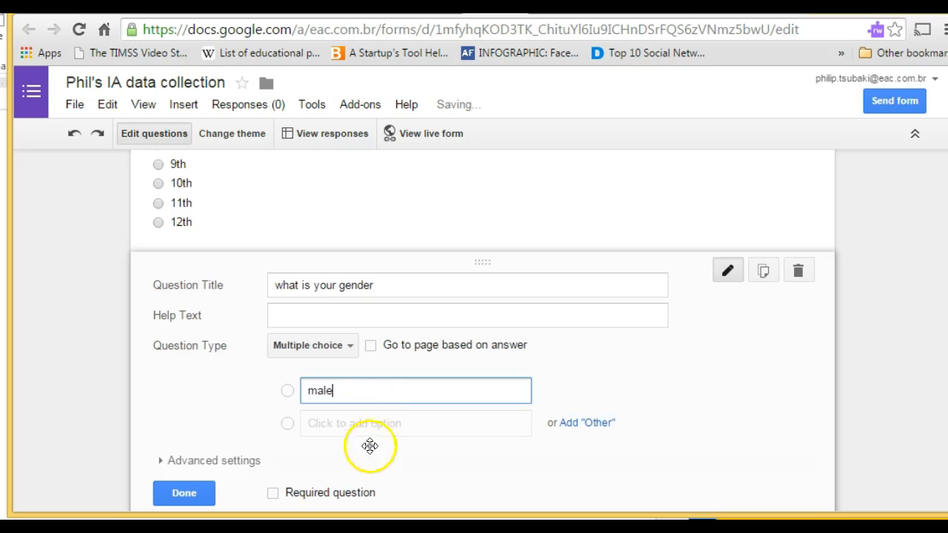
pyautogui.write('female')
pyautogui.click(727, 271)
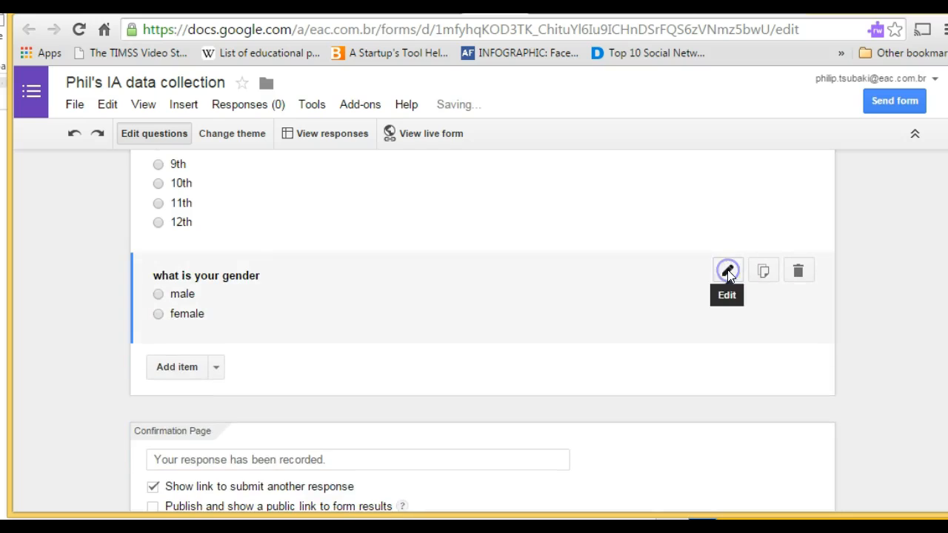
# Add a text question below the gender question, titled "what is your favorite sport"
pyautogui.moveTo(494, 14)
pyautogui.mouseDown()
pyautogui.moveTo(794, 16)
pyautogui.moveTo(503, 7)
pyautogui.mouseUp()
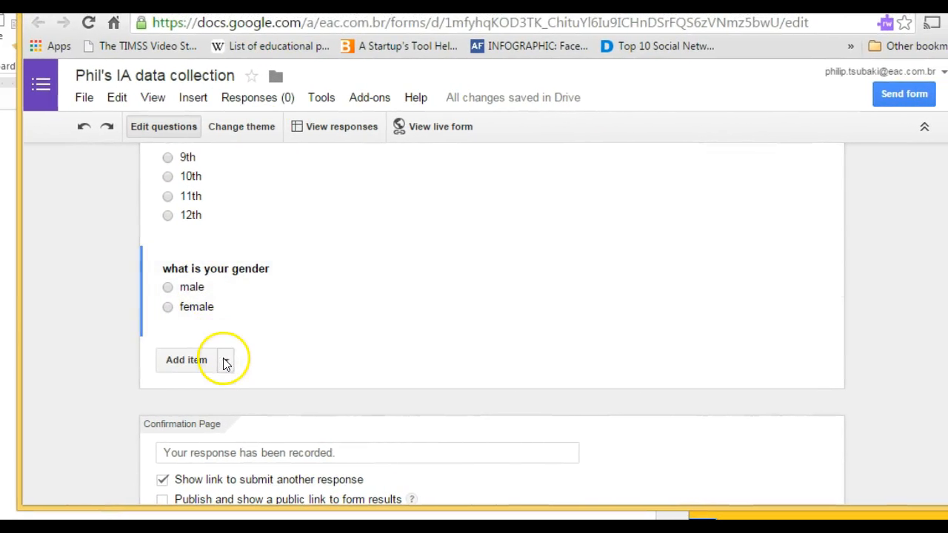
pyautogui.click(226, 362)
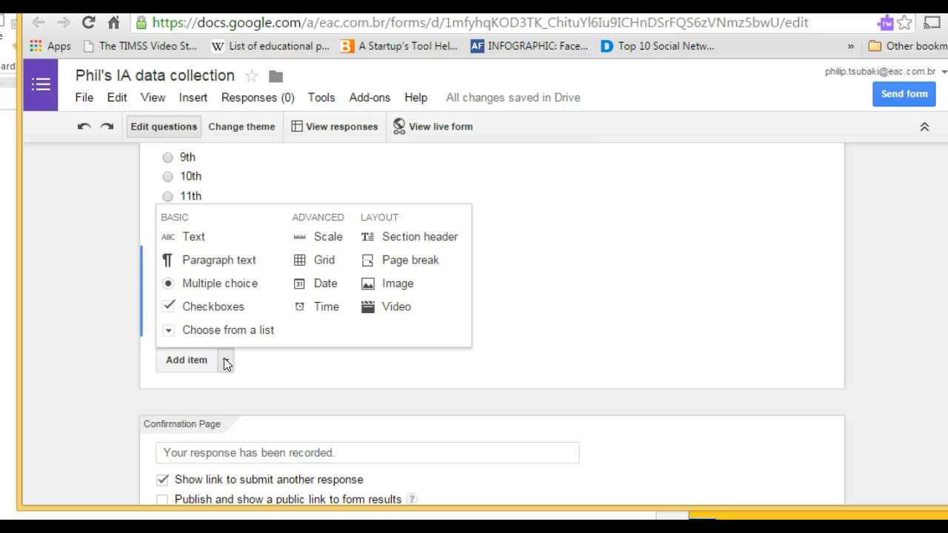
pyautogui.click(233, 336)
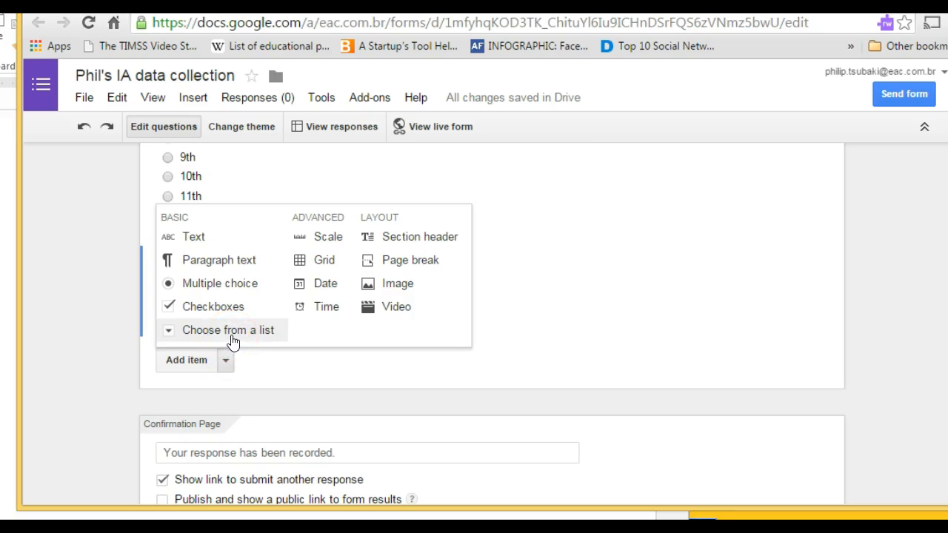
pyautogui.click(214, 239)
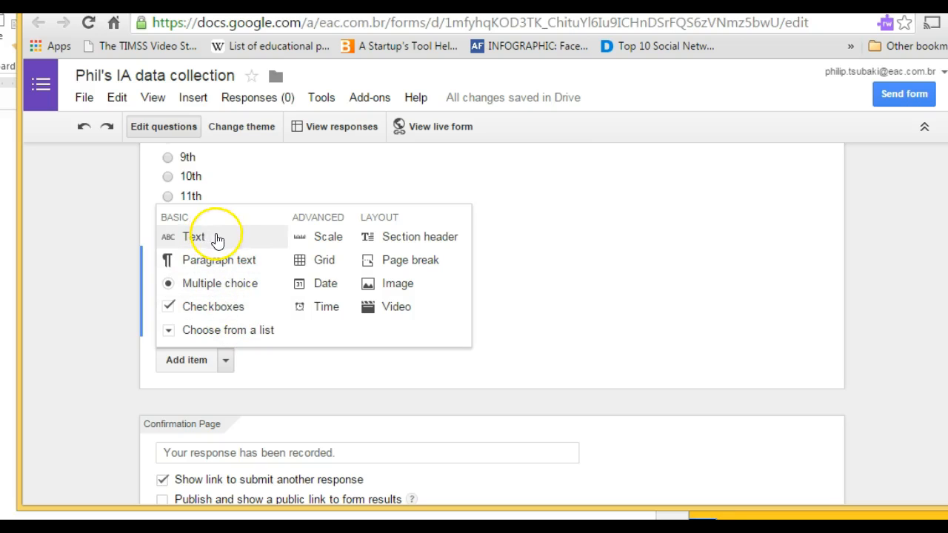
pyautogui.click(301, 365)
pyautogui.write('what is your favor')
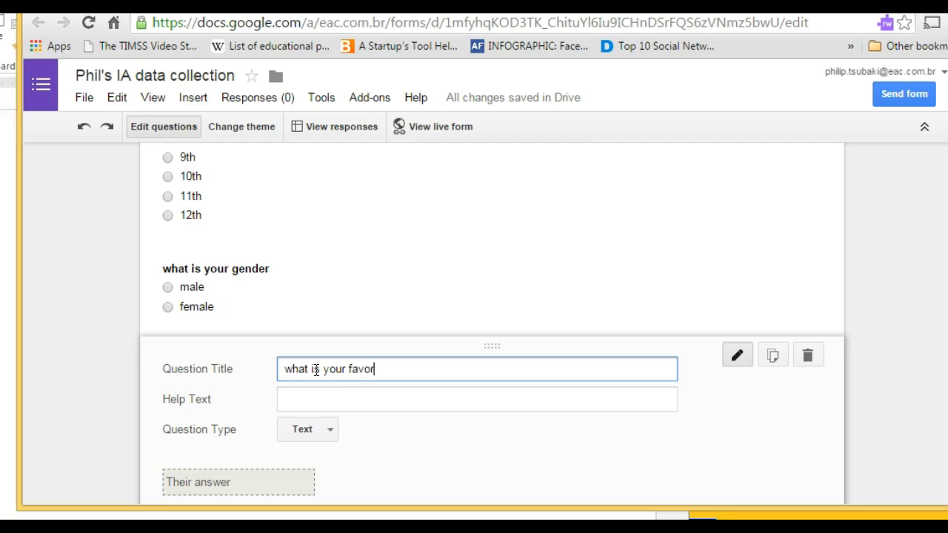
pyautogui.write('ite sport')
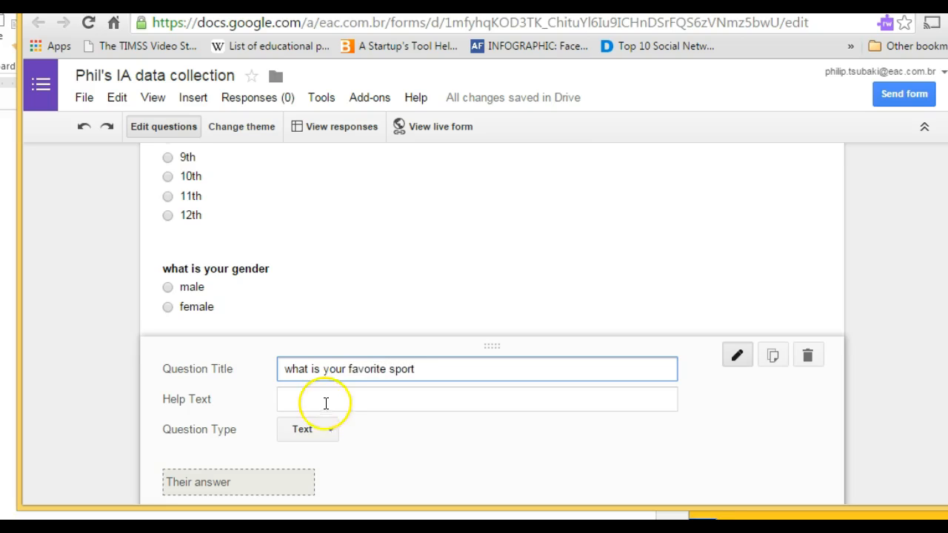
# Keep the favorite sport question as a text question, end its title with a question mark, and finish editing it
pyautogui.click(330, 433)
pyautogui.click(330, 433)
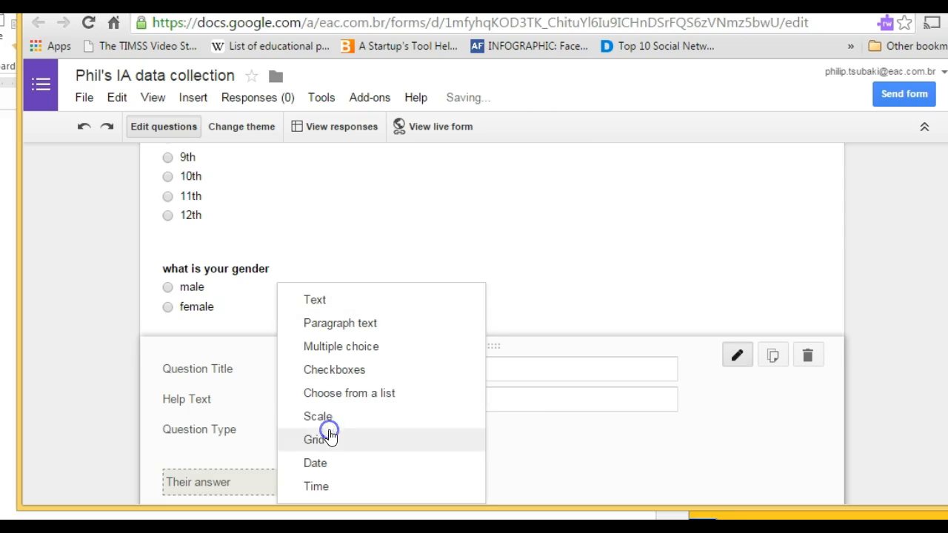
pyautogui.click(507, 442)
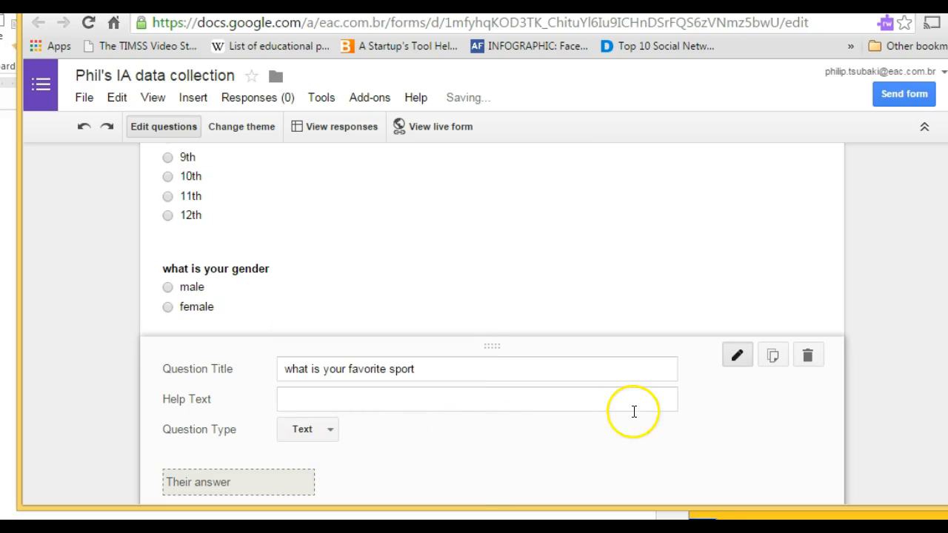
pyautogui.click(517, 378)
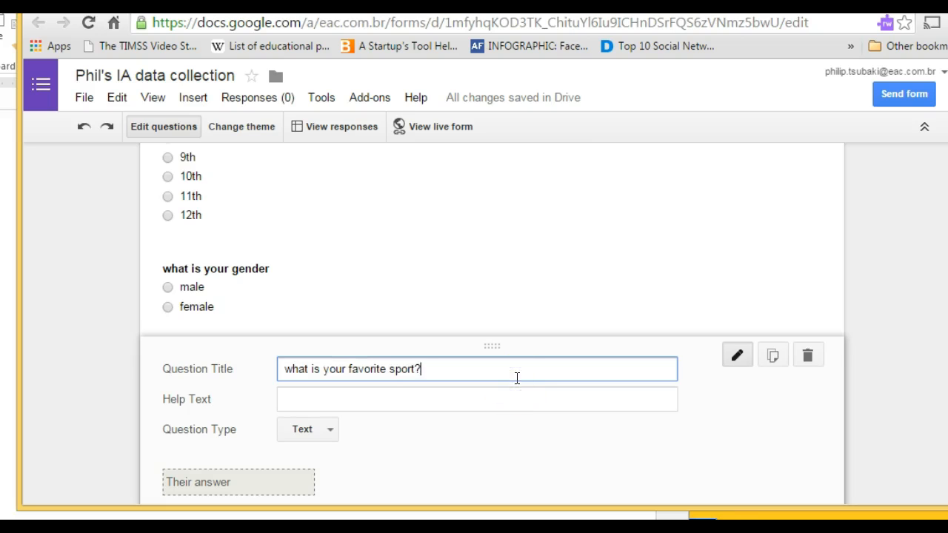
pyautogui.click(737, 355)
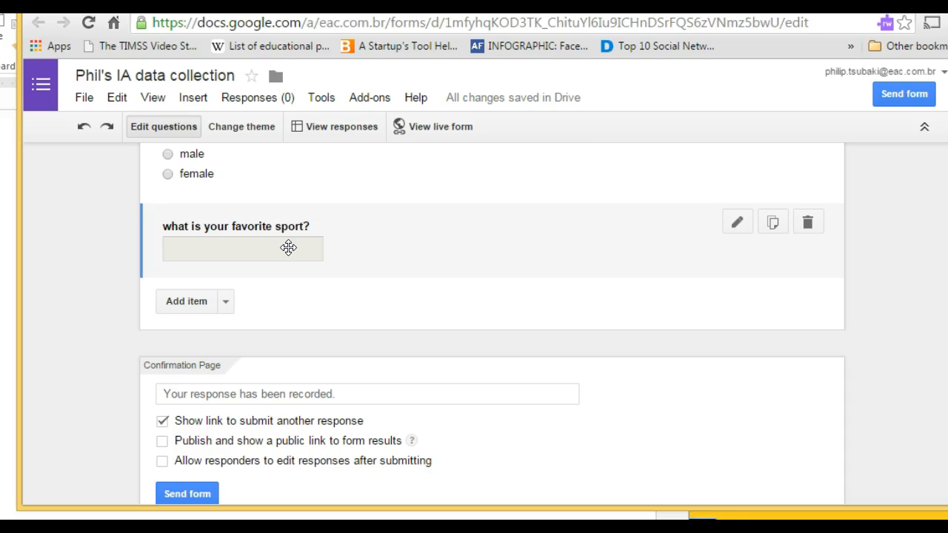
# Add a multiple choice question below the text question, titled "what is your favorite sport?"
pyautogui.click(226, 301)
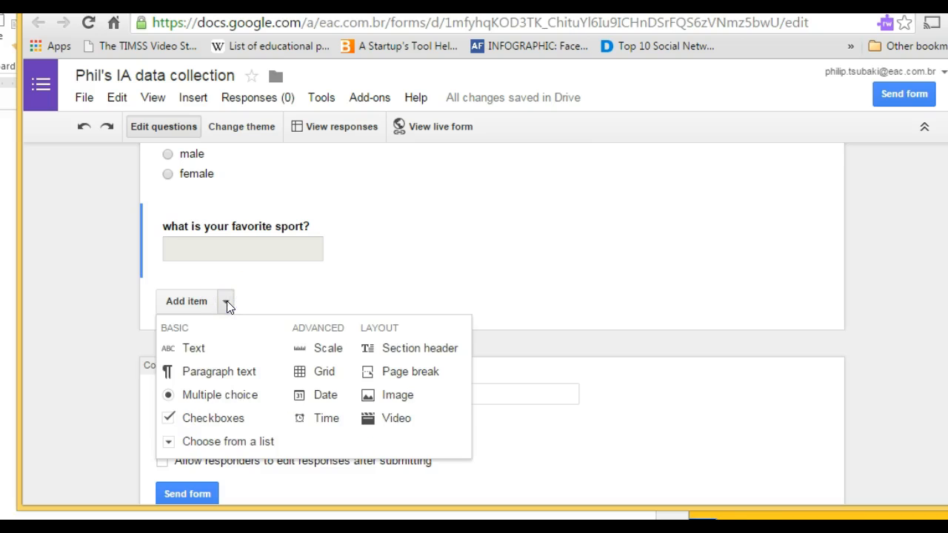
pyautogui.click(231, 403)
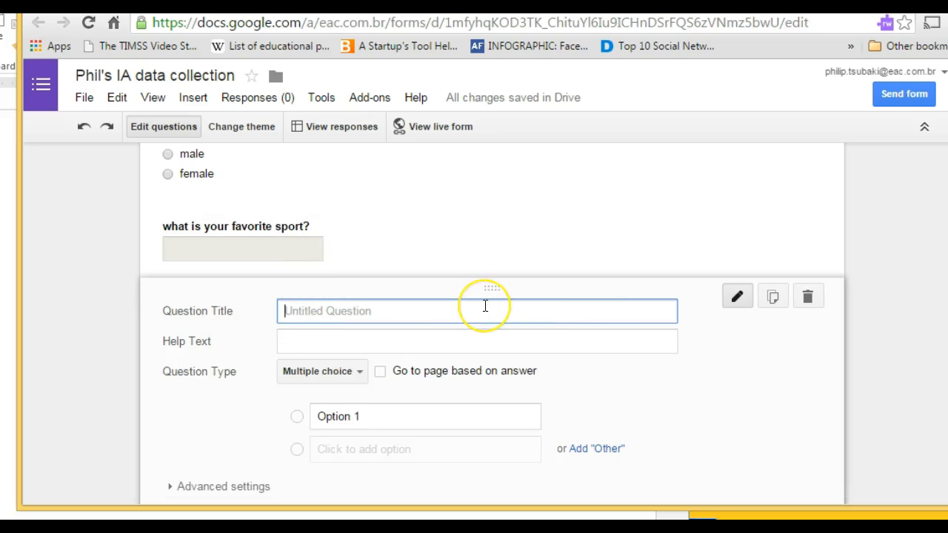
pyautogui.write('what is your')
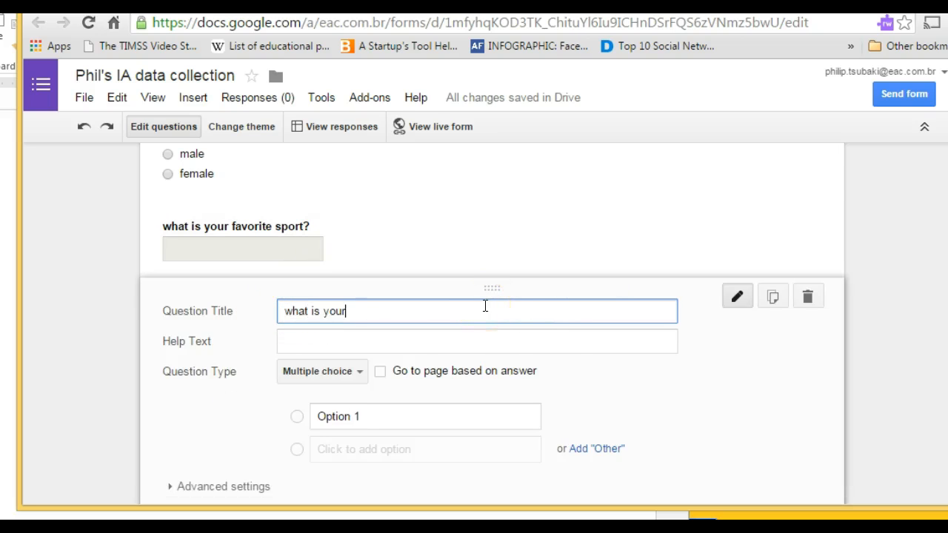
pyautogui.write(' fav')
pyautogui.write('oi')
pyautogui.write('ite sport?')
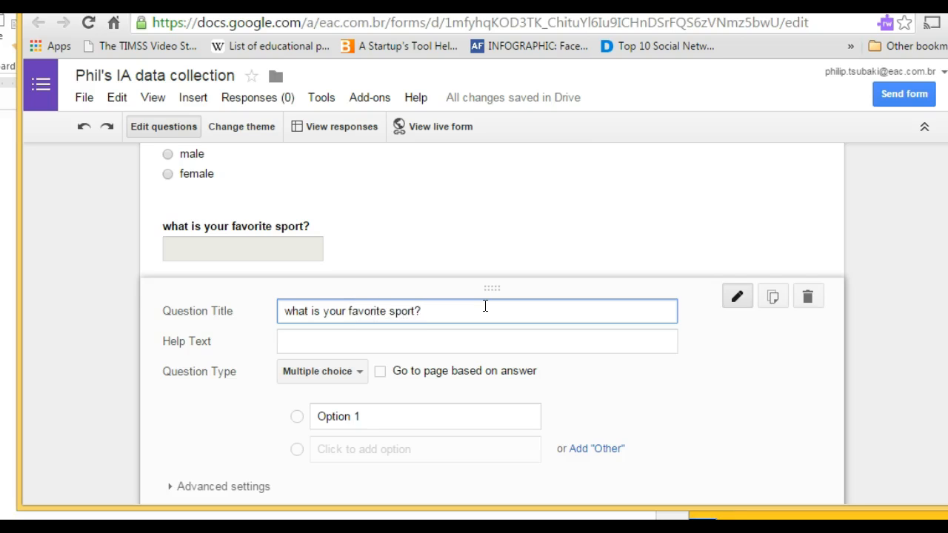
# Give the multiple choice sport question the options "scoccer", "volleyball", "futsal", "basketball" and an "Other" answer, and finish editing it
pyautogui.click(393, 411)
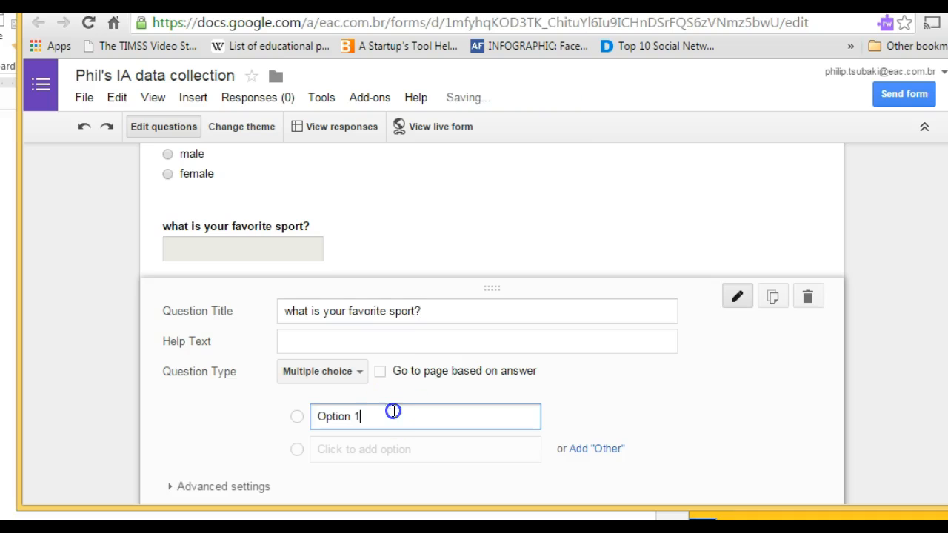
pyautogui.write('scoccer')
pyautogui.click(354, 449)
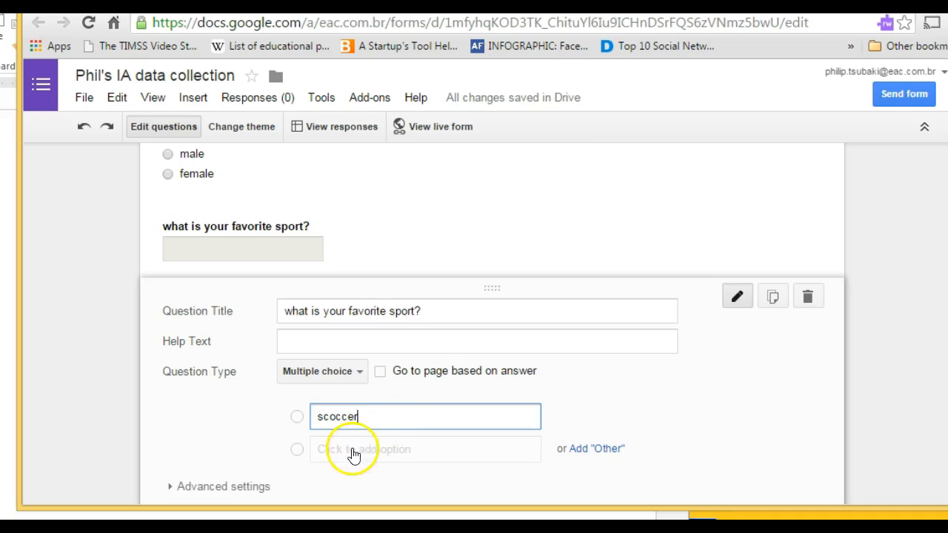
pyautogui.write('vol')
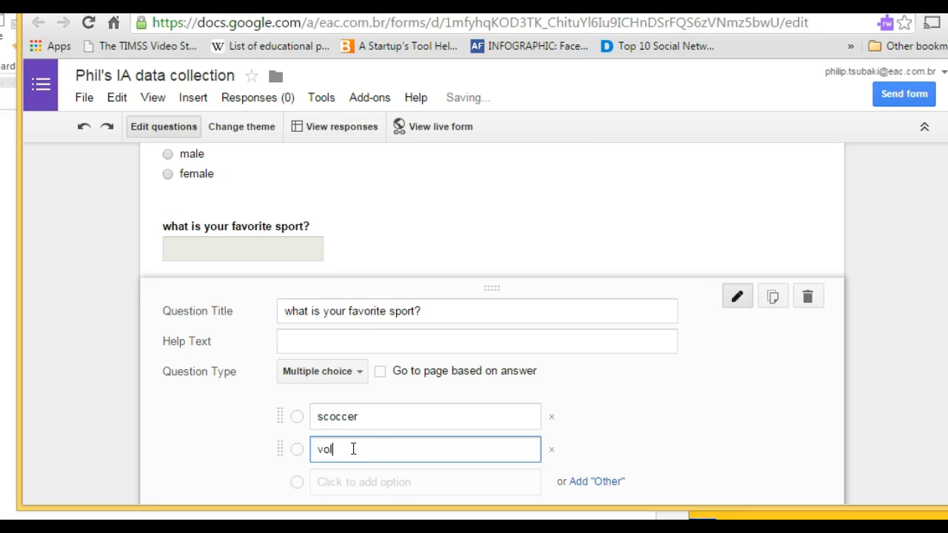
pyautogui.write('leyball')
pyautogui.click(381, 482)
pyautogui.write('f')
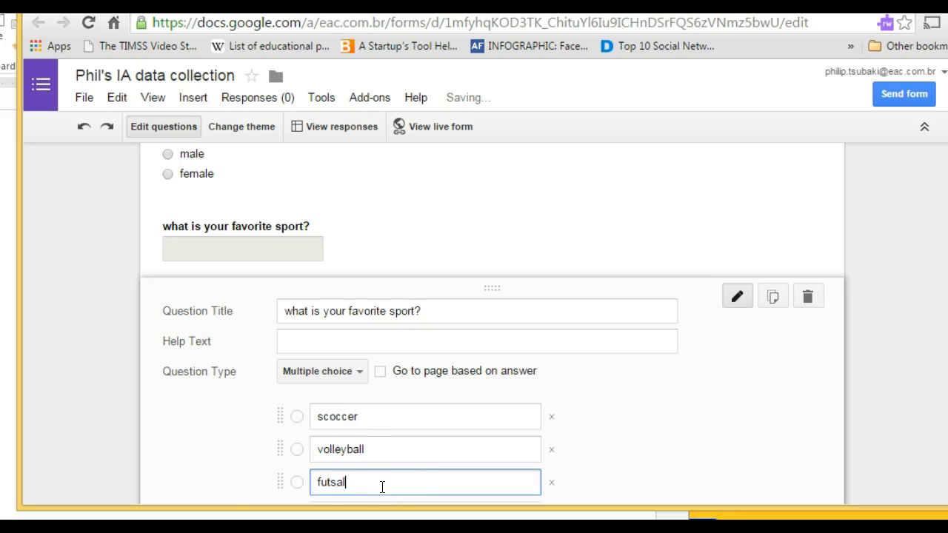
pyautogui.write('utsal')
pyautogui.scroll(-1, 382, 486)
pyautogui.click(355, 431)
pyautogui.write('basketball')
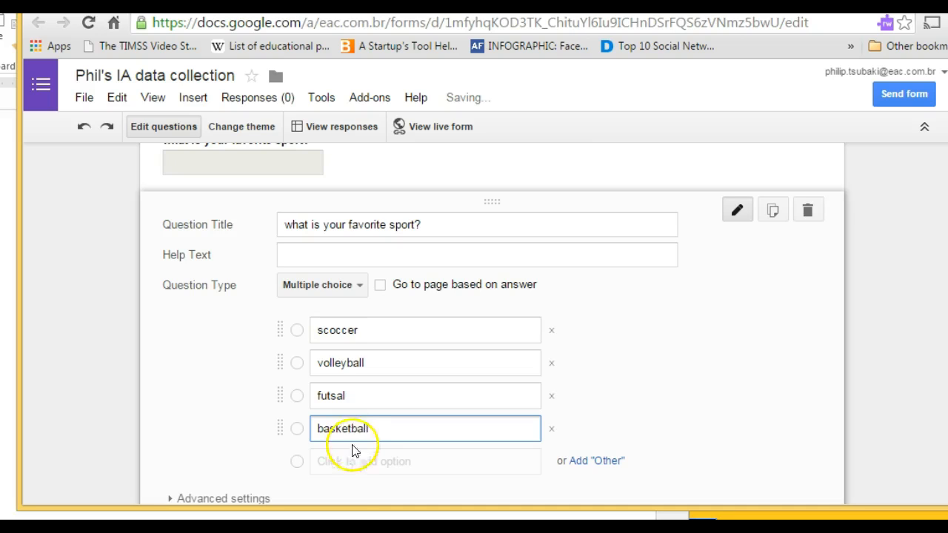
pyautogui.click(578, 462)
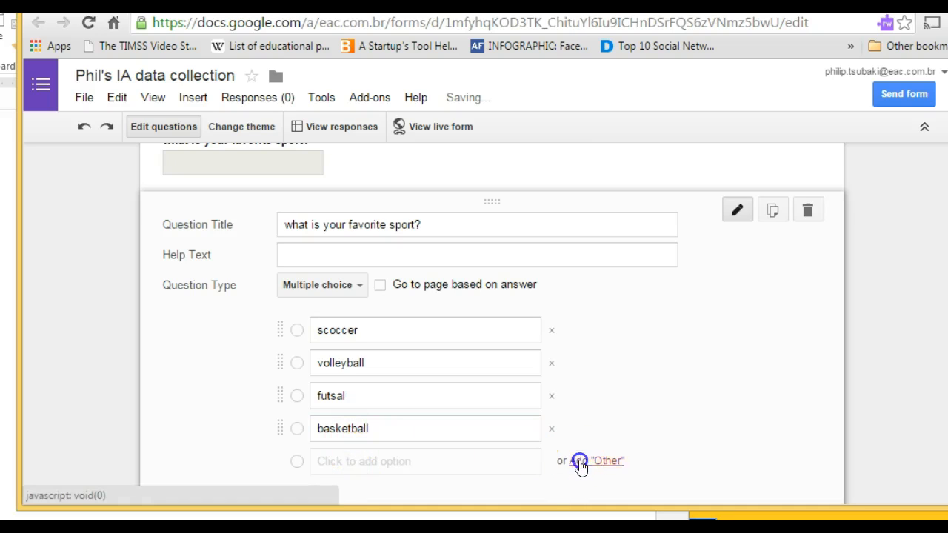
pyautogui.scroll(-1, 585, 460)
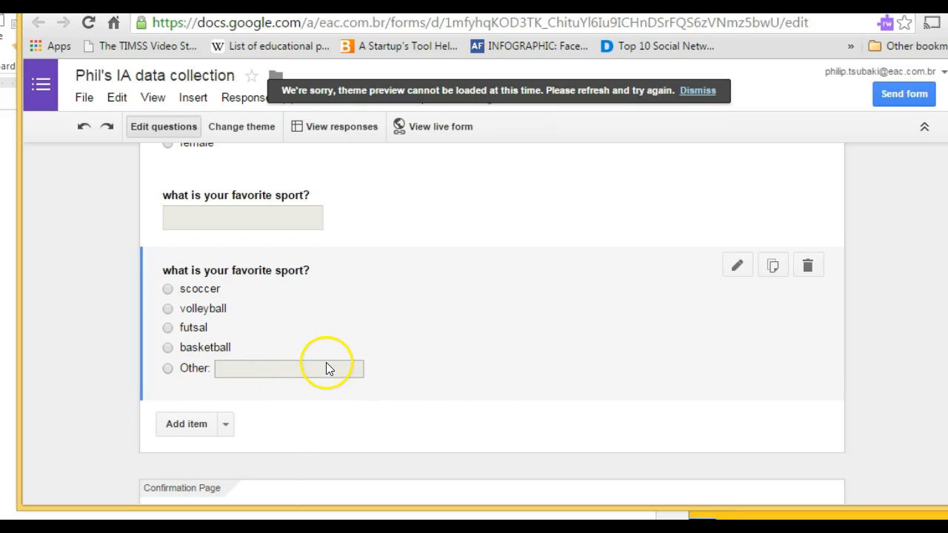
# Add a checkboxes question titled "what sport(s) do you play?" with the help text "you can choose more than one"
pyautogui.moveTo(345, 7)
pyautogui.mouseDown()
pyautogui.moveTo(672, 6)
pyautogui.moveTo(357, 6)
pyautogui.mouseUp()
pyautogui.click(238, 424)
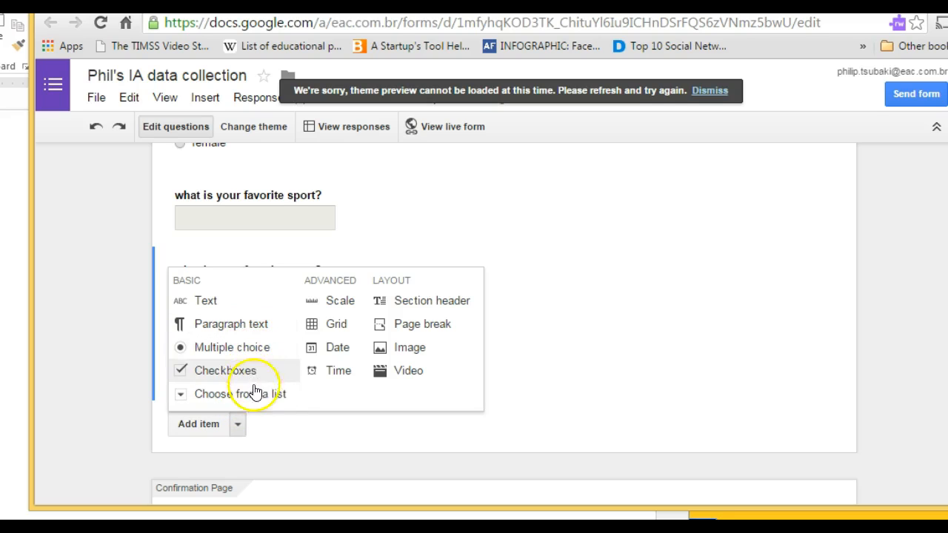
pyautogui.click(236, 372)
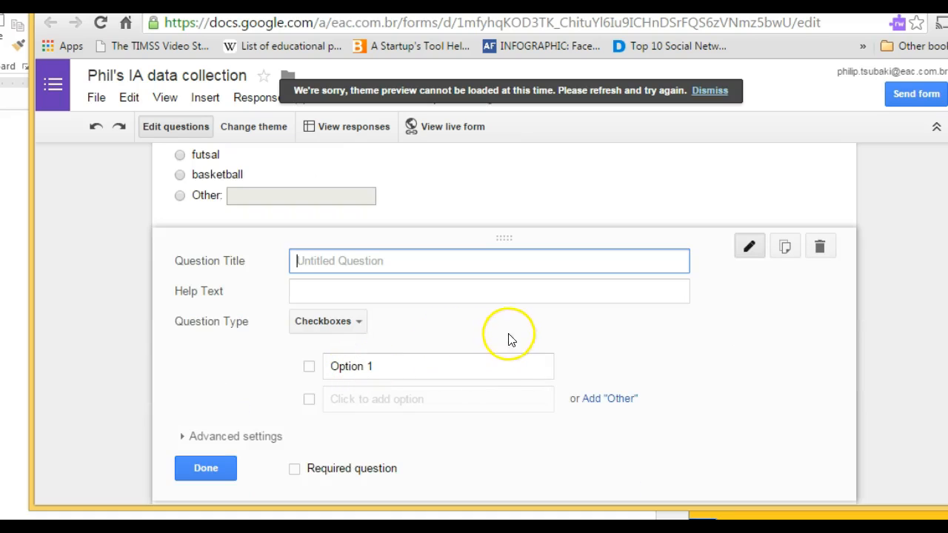
pyautogui.write('what sports ')
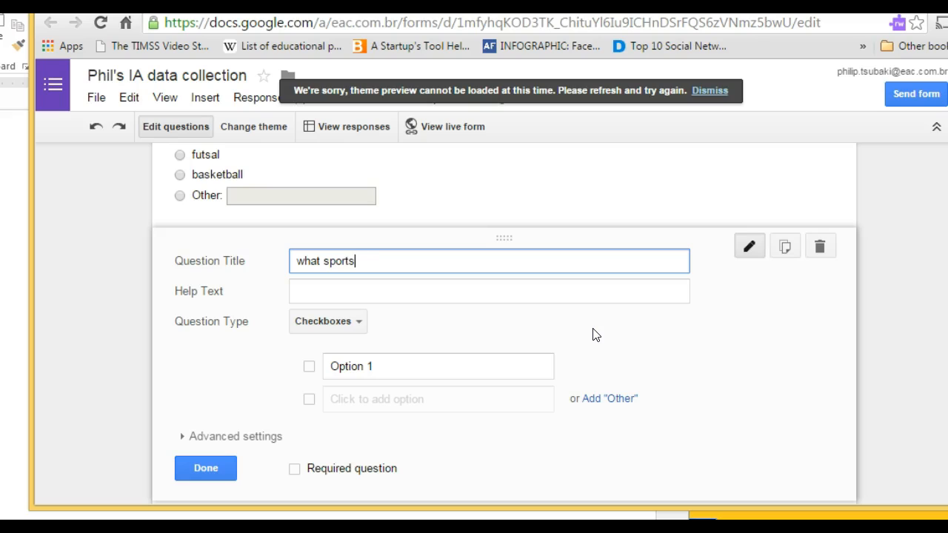
pyautogui.write(' do you play?')
pyautogui.press('Tab')
pyautogui.write('you can choose more than one')
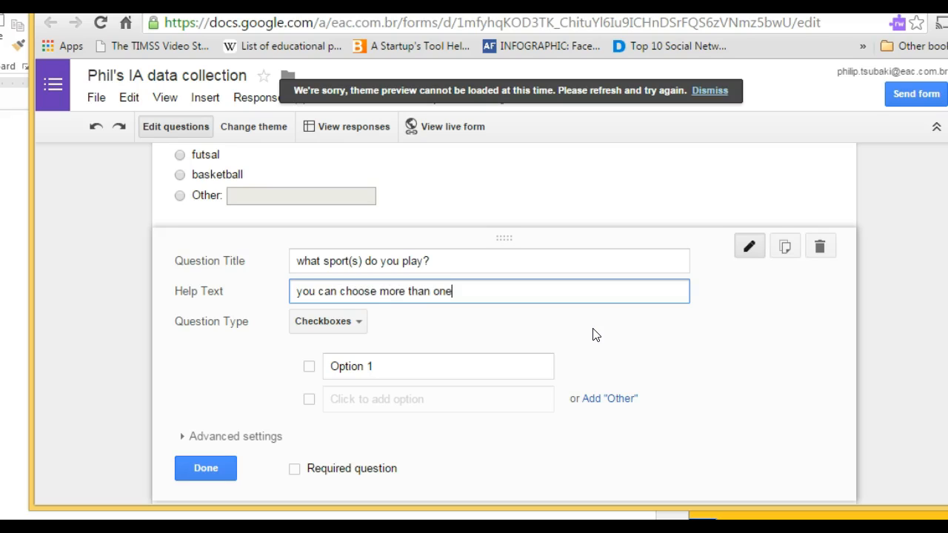
# Fill in the checkboxes question's answer options "soccer", "basketball", "volleyball" and "futsal"
pyautogui.click(422, 364)
pyautogui.write('sooc')
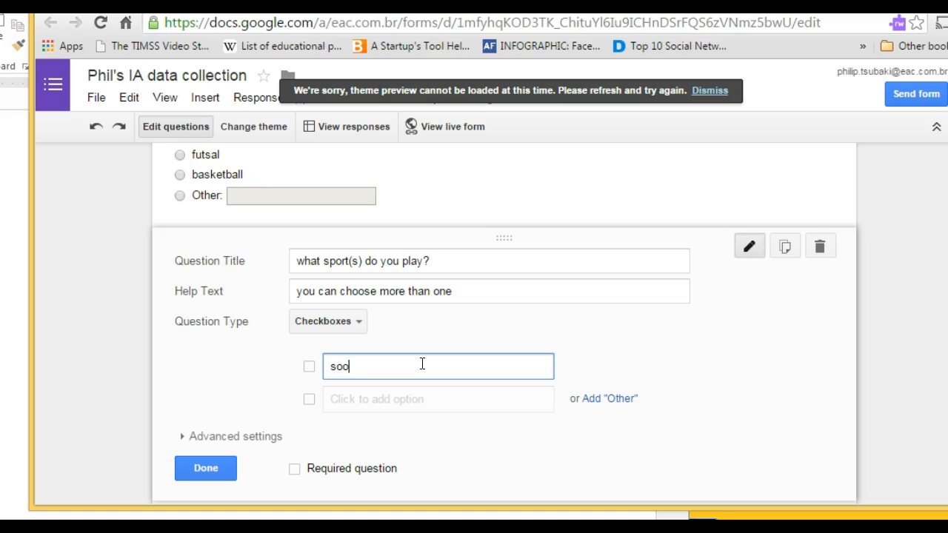
pyautogui.write('ccer')
pyautogui.click(406, 399)
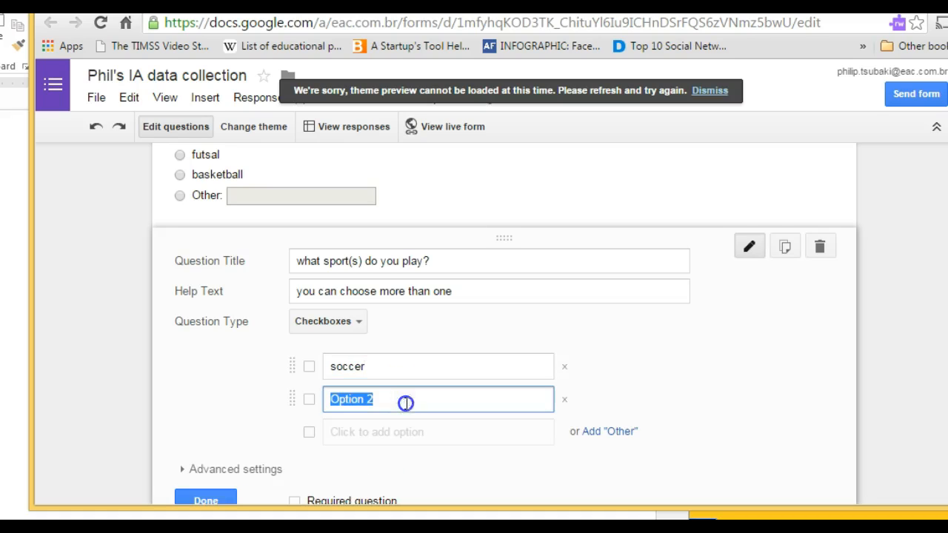
pyautogui.write('badketball')
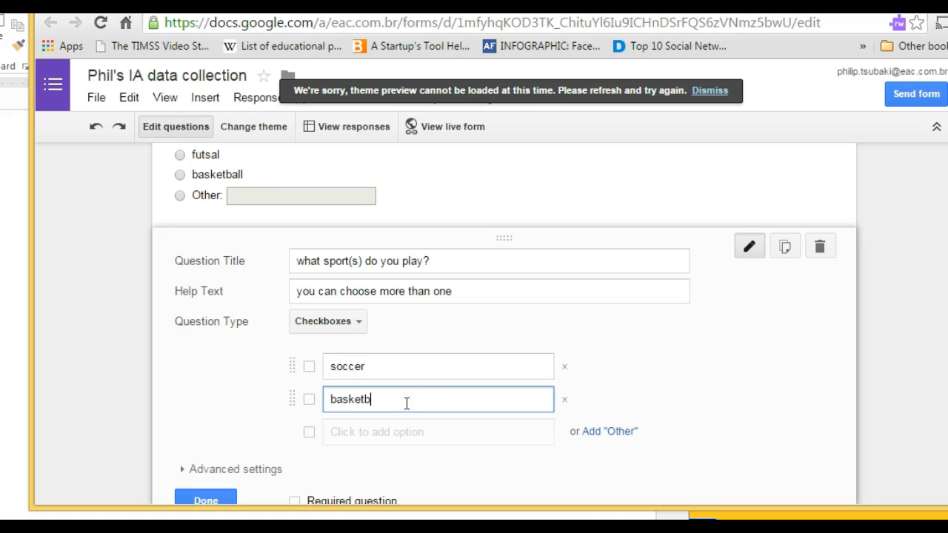
pyautogui.press('Tab')
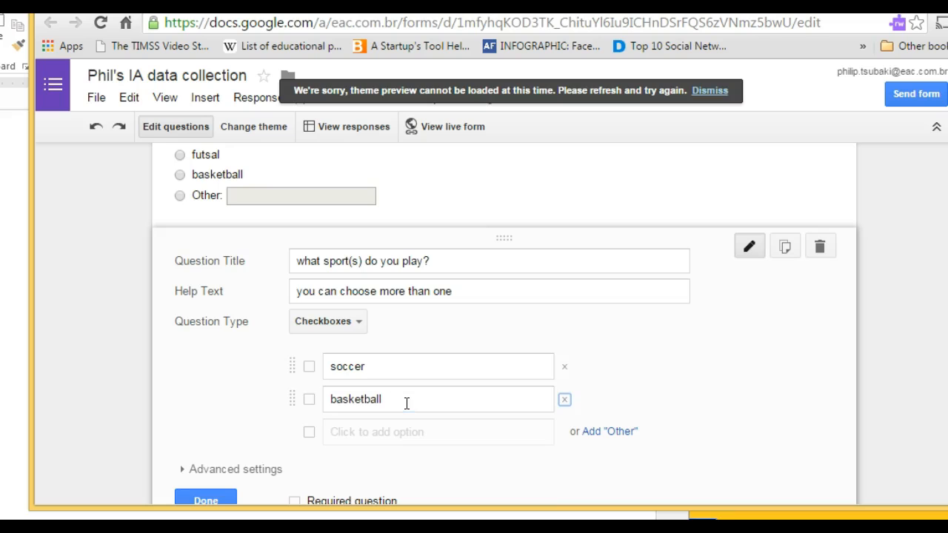
pyautogui.click(511, 437)
pyautogui.write('volleyball')
pyautogui.click(509, 463)
pyautogui.write('futsal')
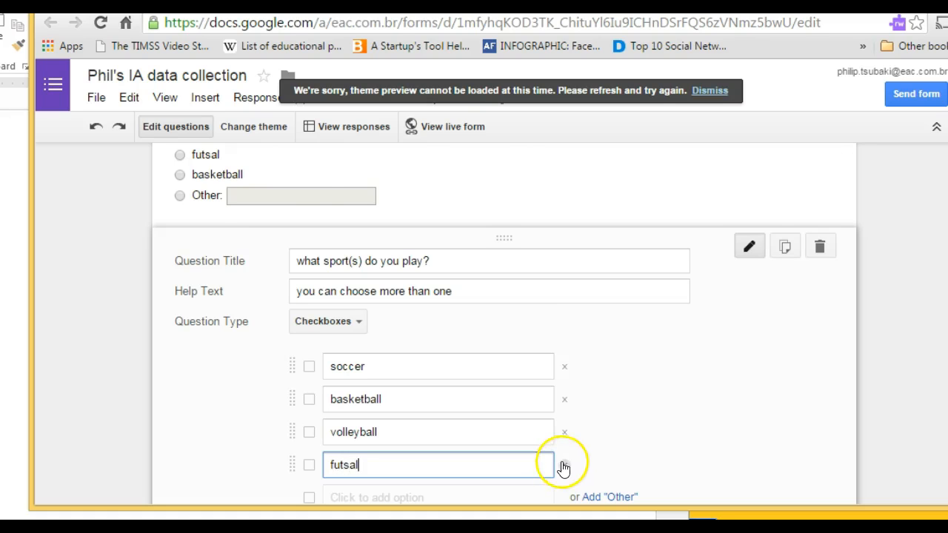
# Add an "Other" answer to the checkboxes question about sports played, and finish editing it
pyautogui.scroll(-2, 518, 422)
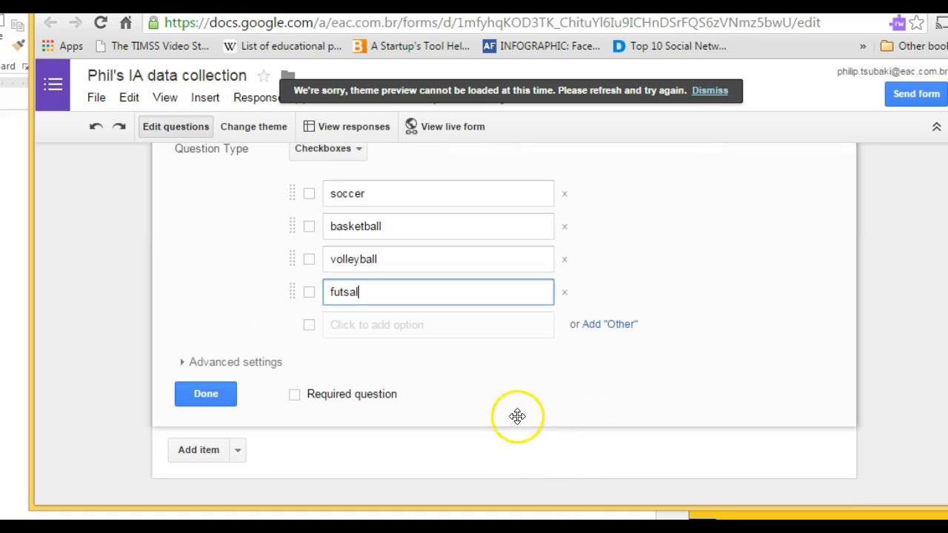
pyautogui.click(598, 324)
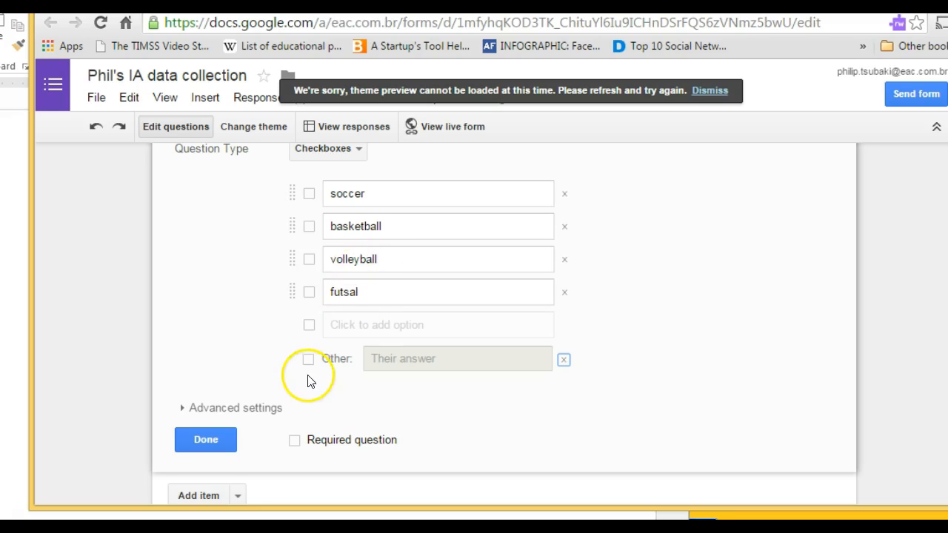
pyautogui.scroll(2, 355, 270)
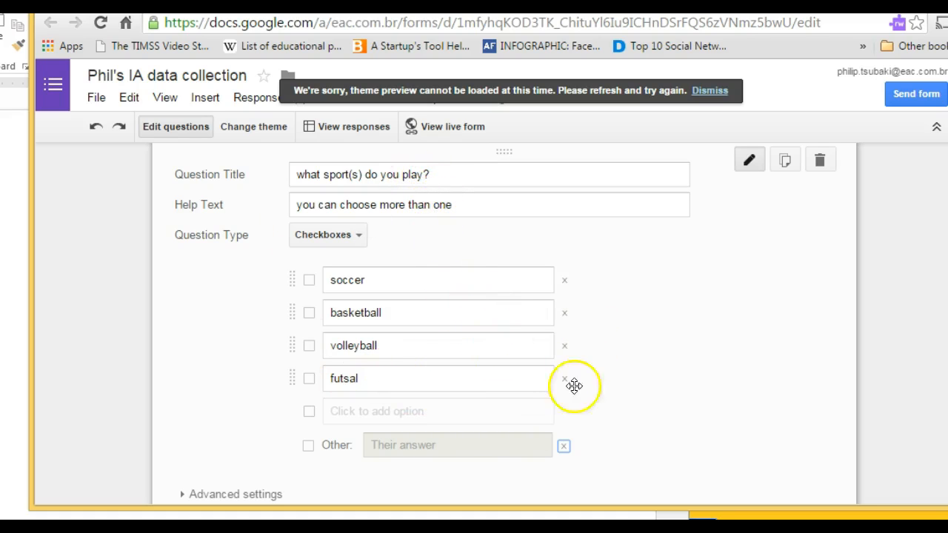
pyautogui.scroll(-1, 542, 429)
pyautogui.scroll(2, 644, 421)
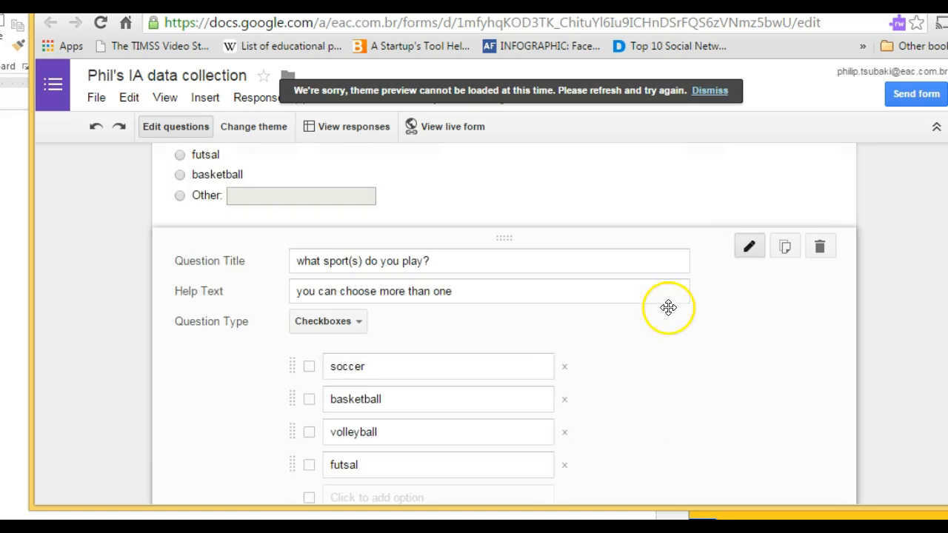
pyautogui.click(745, 247)
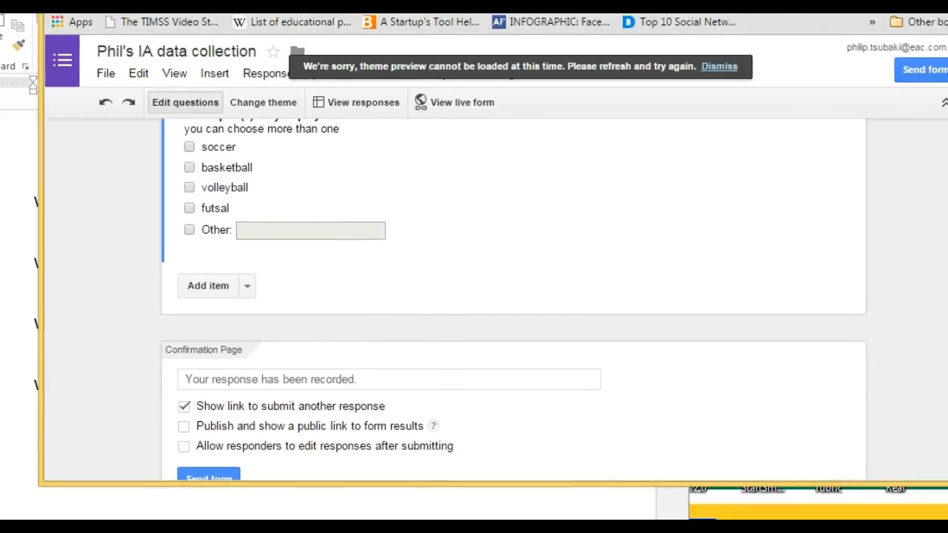
pyautogui.scroll(2, 496, 262)
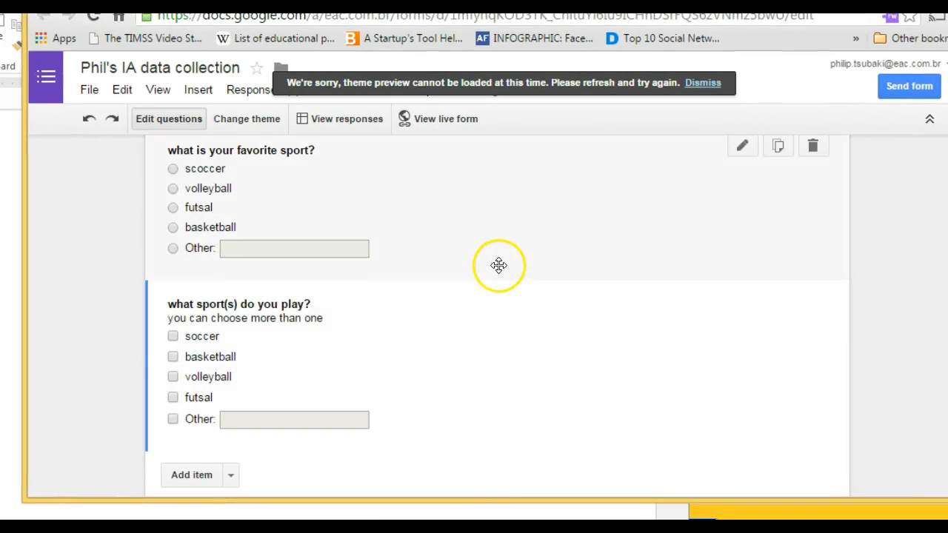
pyautogui.scroll(-2, 499, 266)
pyautogui.click(231, 302)
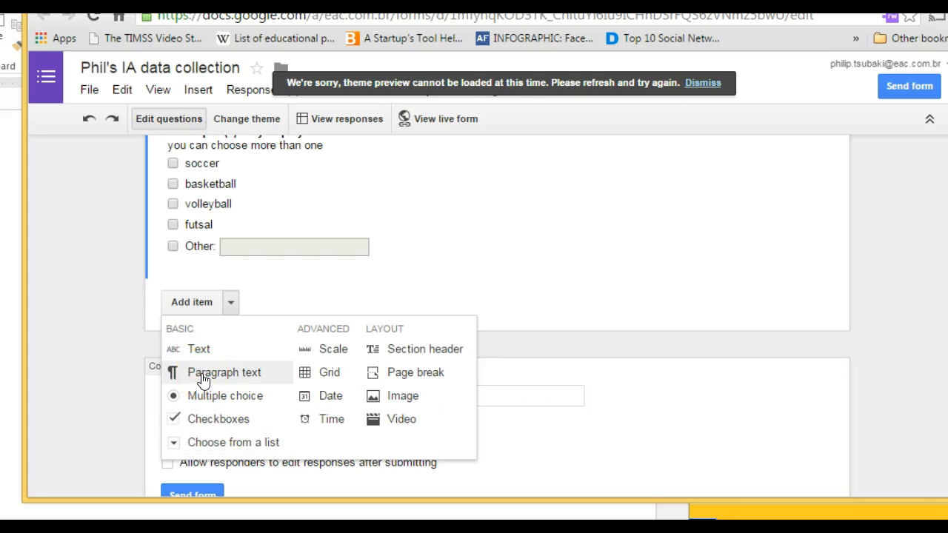
pyautogui.click(97, 356)
# Change the confirmation page message to "Your response has been recorded, thanks !" and disable the link to submit another response
pyautogui.scroll(-1, 228, 363)
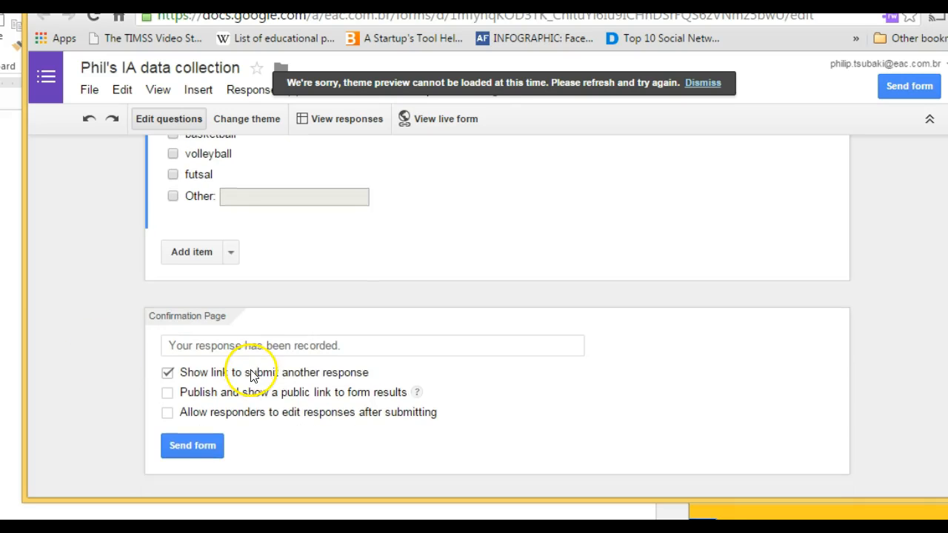
pyautogui.click(233, 347)
pyautogui.click(366, 345)
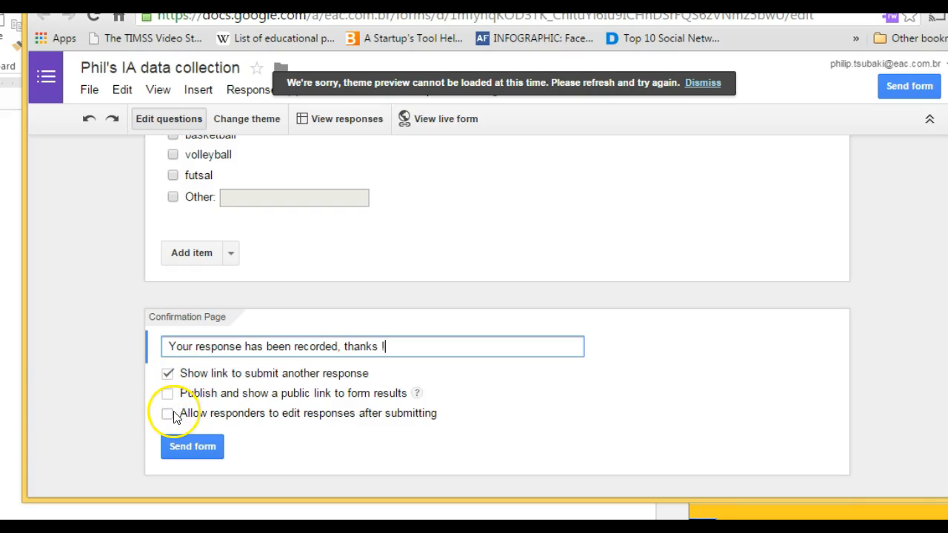
pyautogui.click(171, 374)
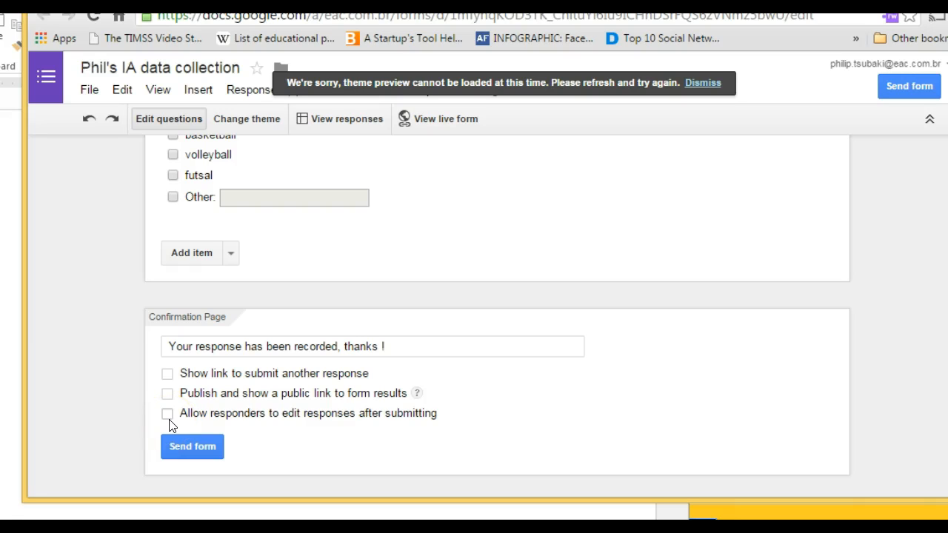
# Open the form's sending options, select the full link to share, and close the dialog
pyautogui.scroll(6, 296, 376)
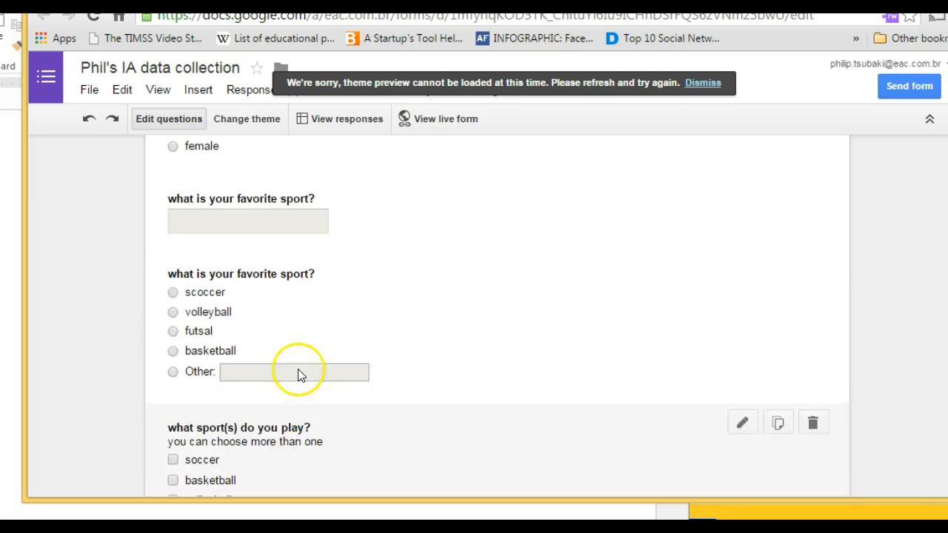
pyautogui.scroll(2, 299, 369)
pyautogui.scroll(-8, 300, 368)
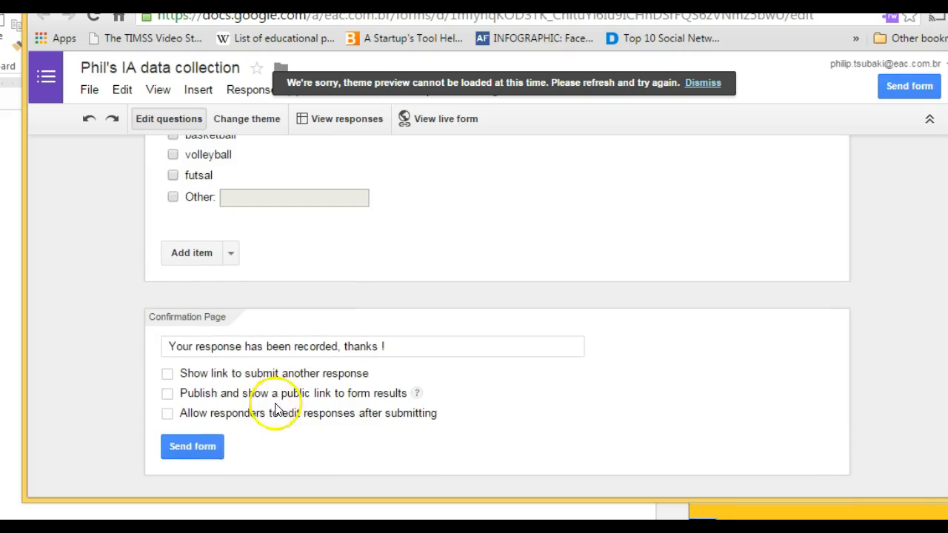
pyautogui.click(215, 447)
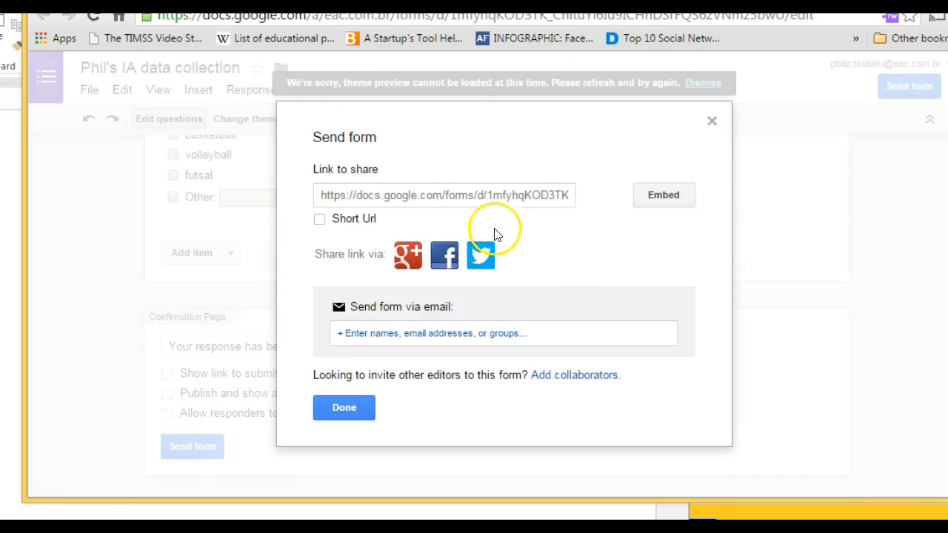
pyautogui.click(490, 198)
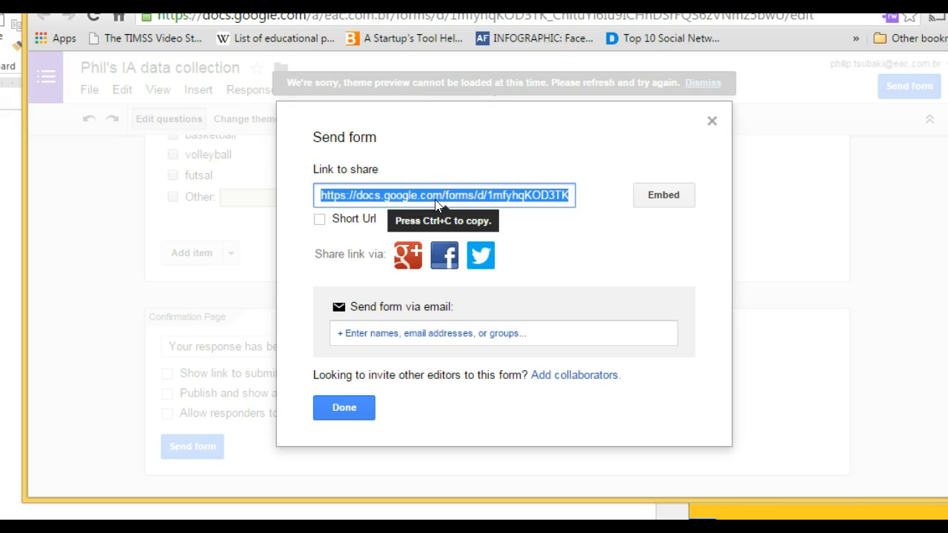
pyautogui.click(357, 413)
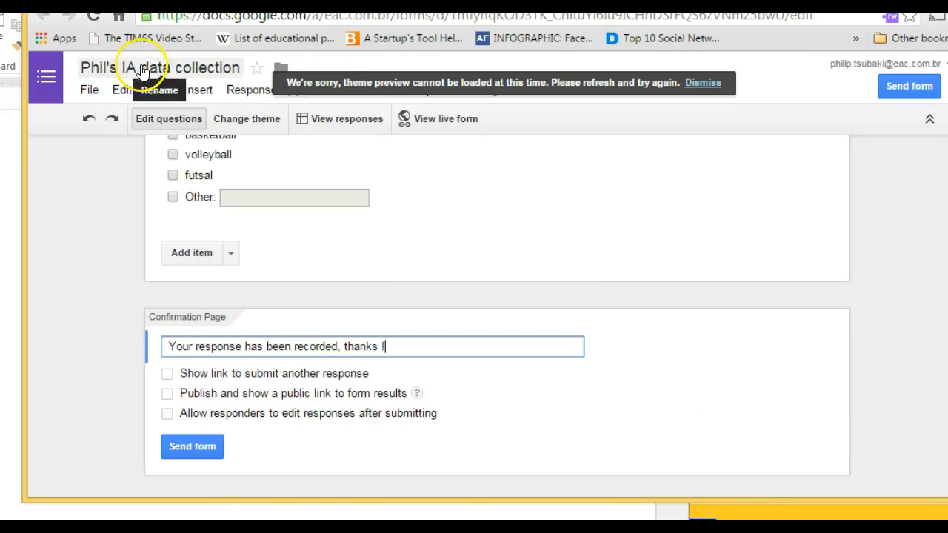
# View the summary of responses for the form's questions, and return to the form editor
pyautogui.click(237, 91)
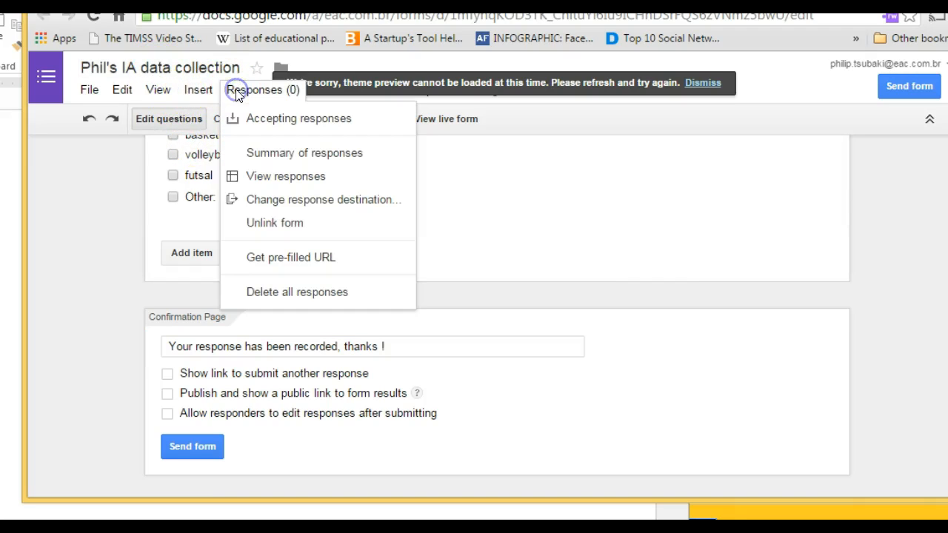
pyautogui.click(299, 157)
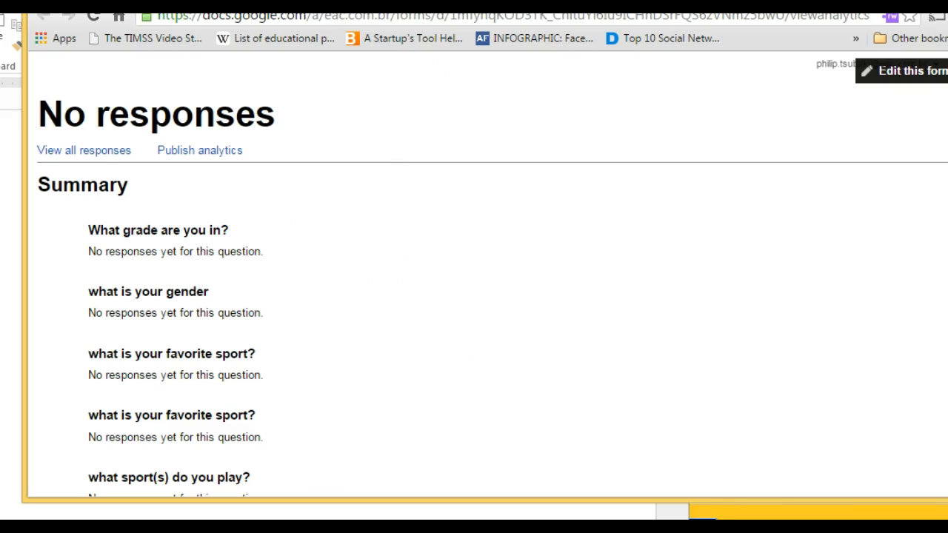
pyautogui.click(453, 3)
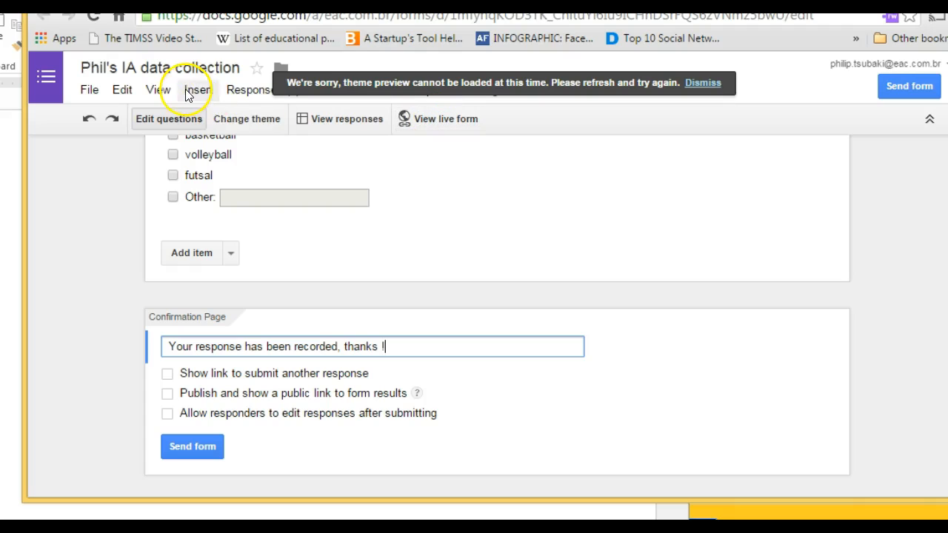
# Open the spreadsheet that collects the form's responses
pyautogui.click(159, 89)
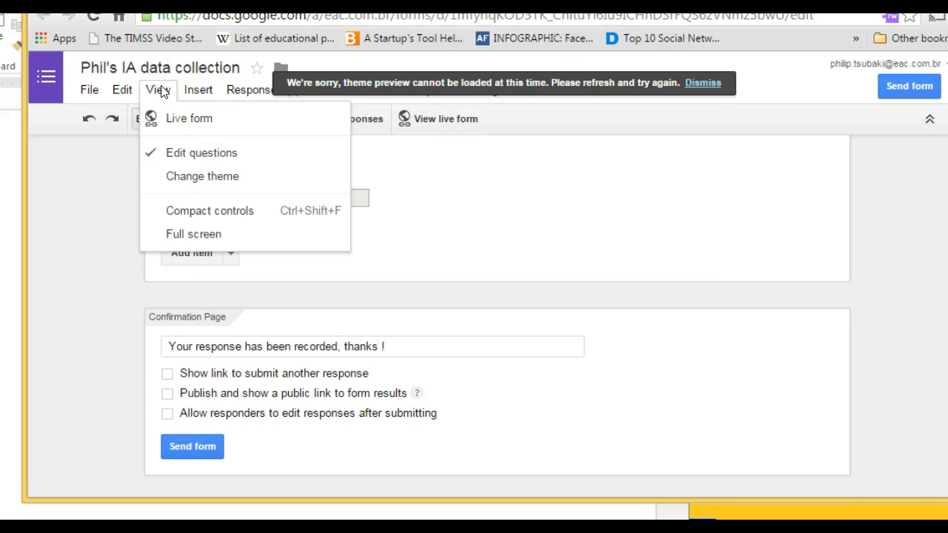
pyautogui.moveTo(250, 93)
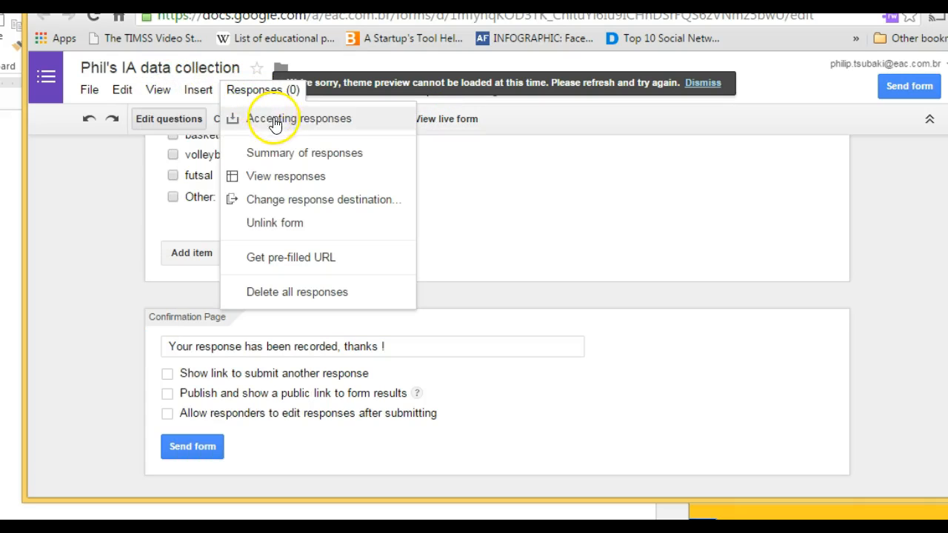
pyautogui.click(365, 182)
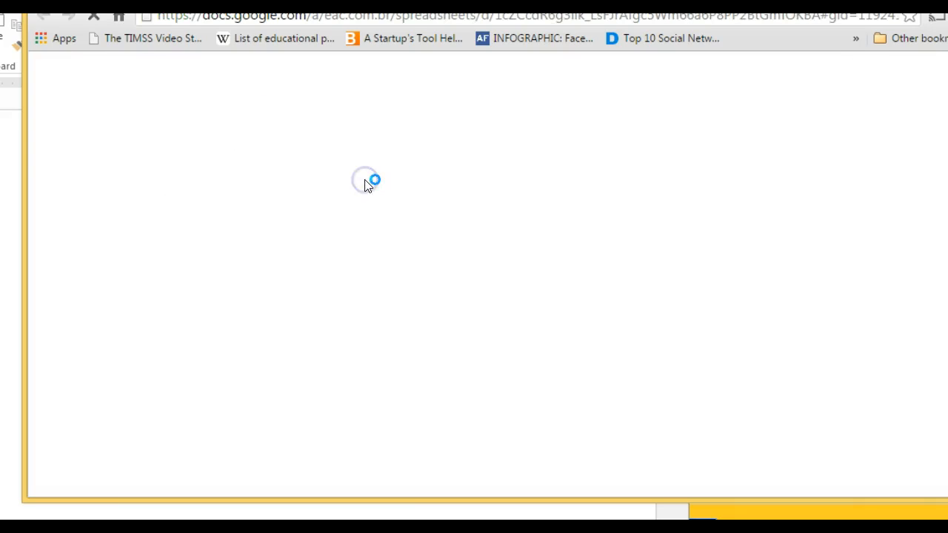